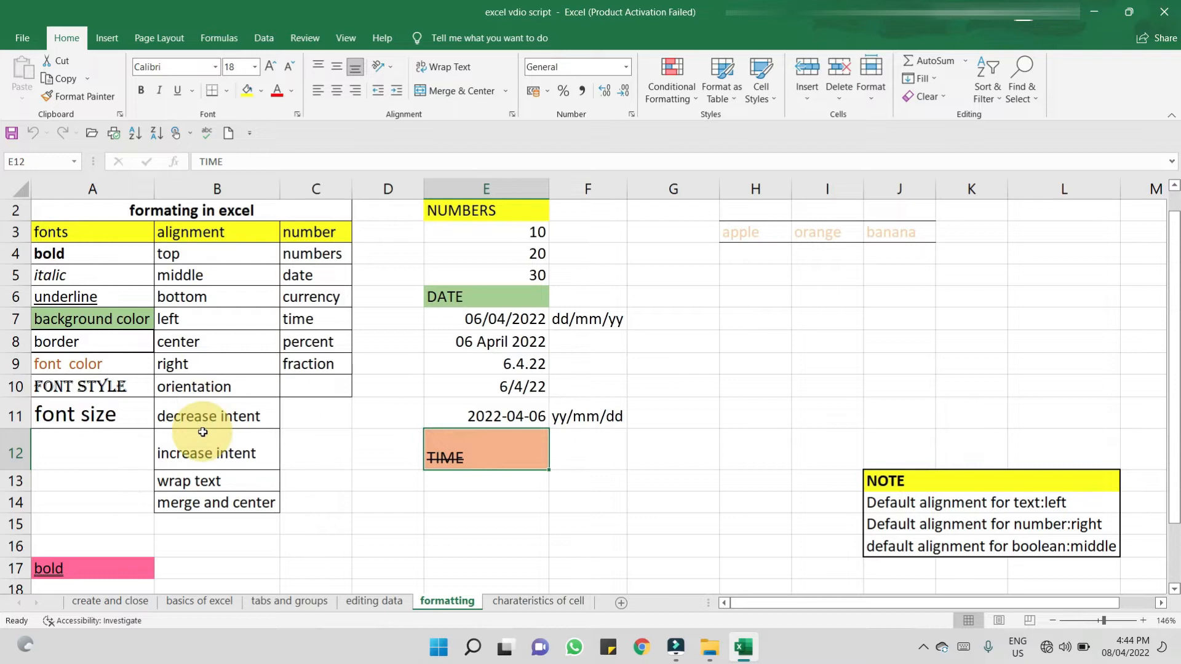
# Enter "sample data" in cell H7, then enlarge the cell by widening column H and increasing the height of row 7
pyautogui.click(750, 317)
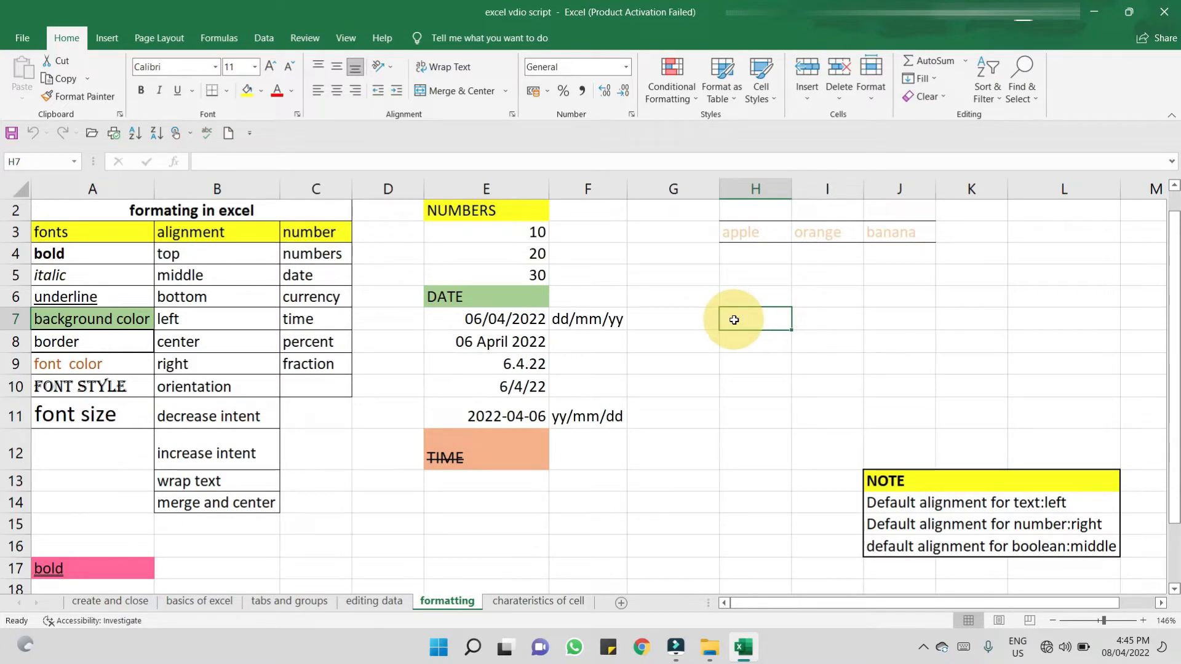
pyautogui.write('sample data')
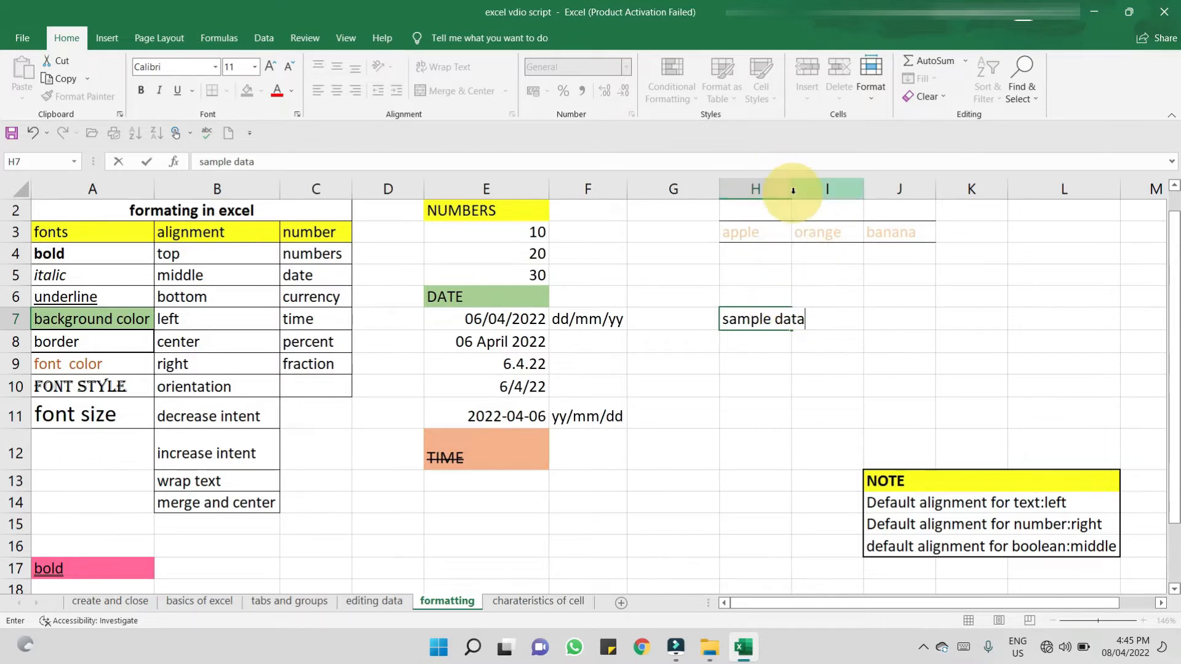
pyautogui.click(836, 326)
pyautogui.moveTo(787, 179); pyautogui.dragTo(872, 188)
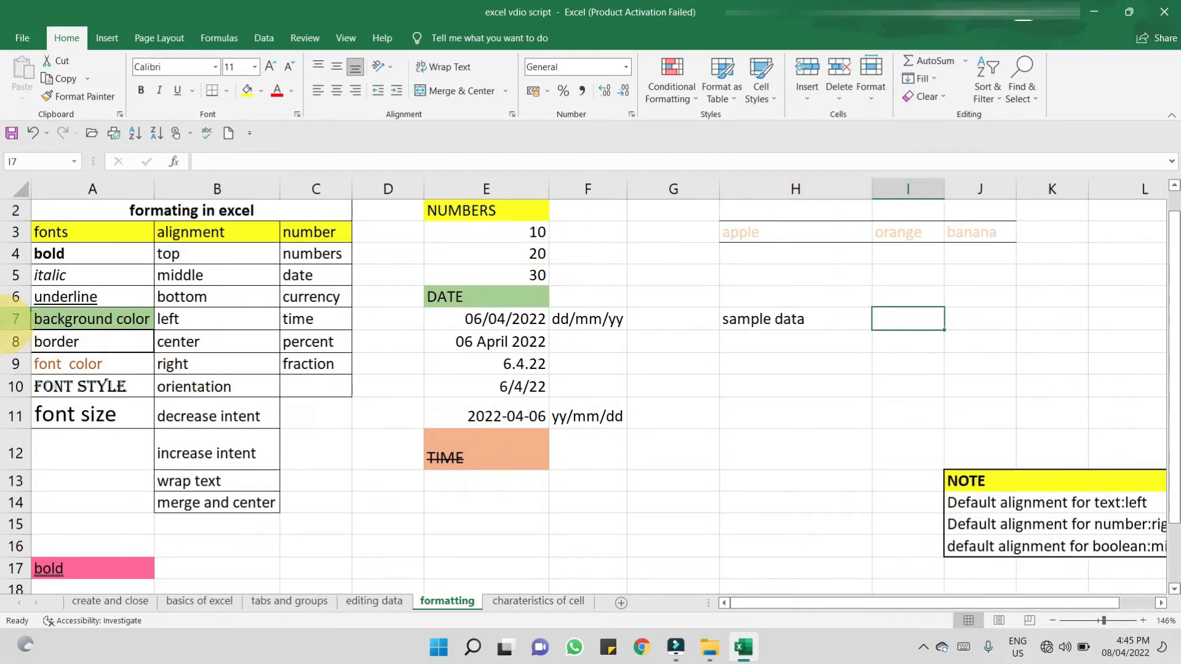
pyautogui.moveTo(15, 331); pyautogui.dragTo(16, 370)
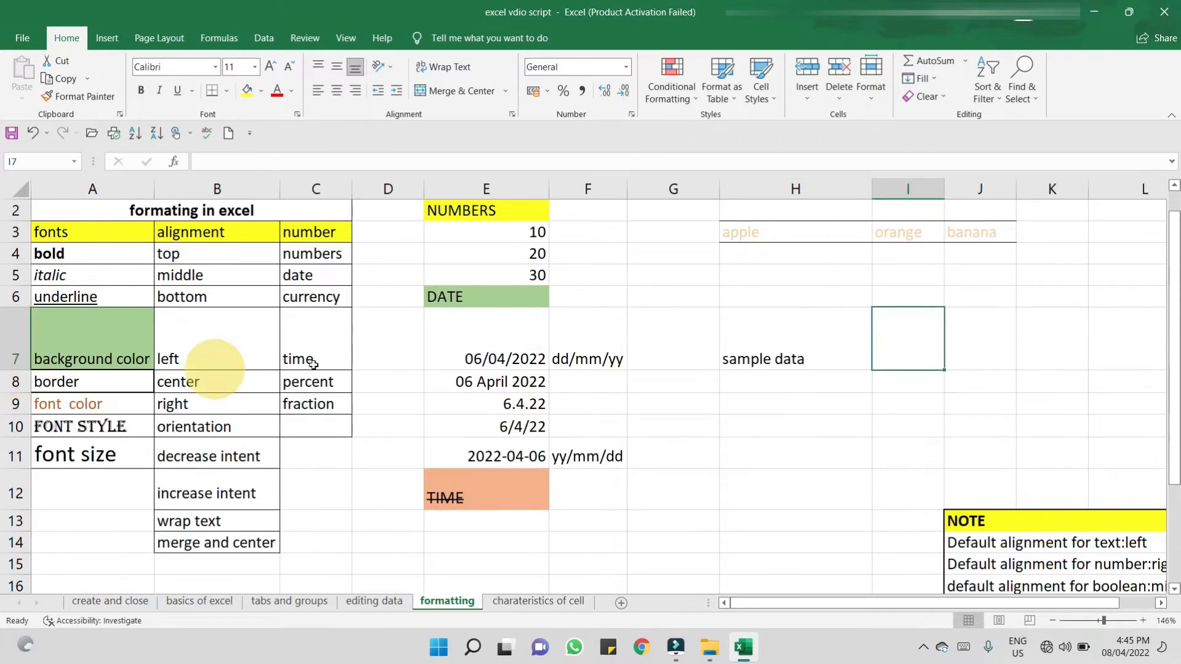
# Try each vertical alignment on cell H7 in turn: top, middle and finally bottom
pyautogui.click(800, 349)
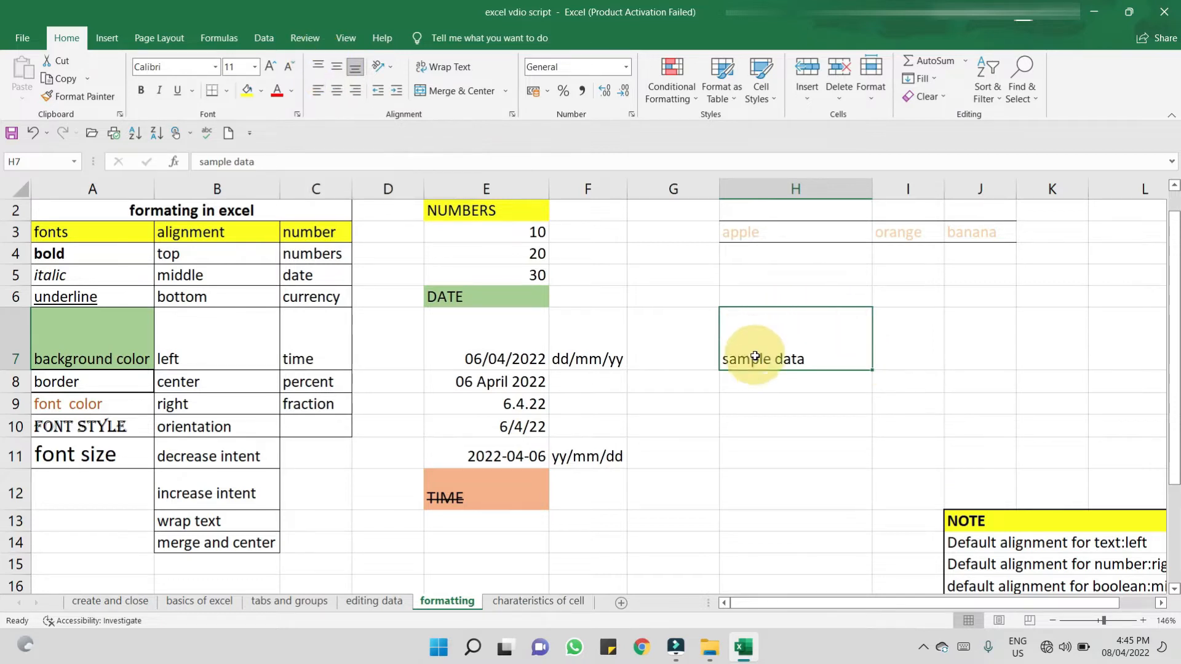
pyautogui.click(318, 66)
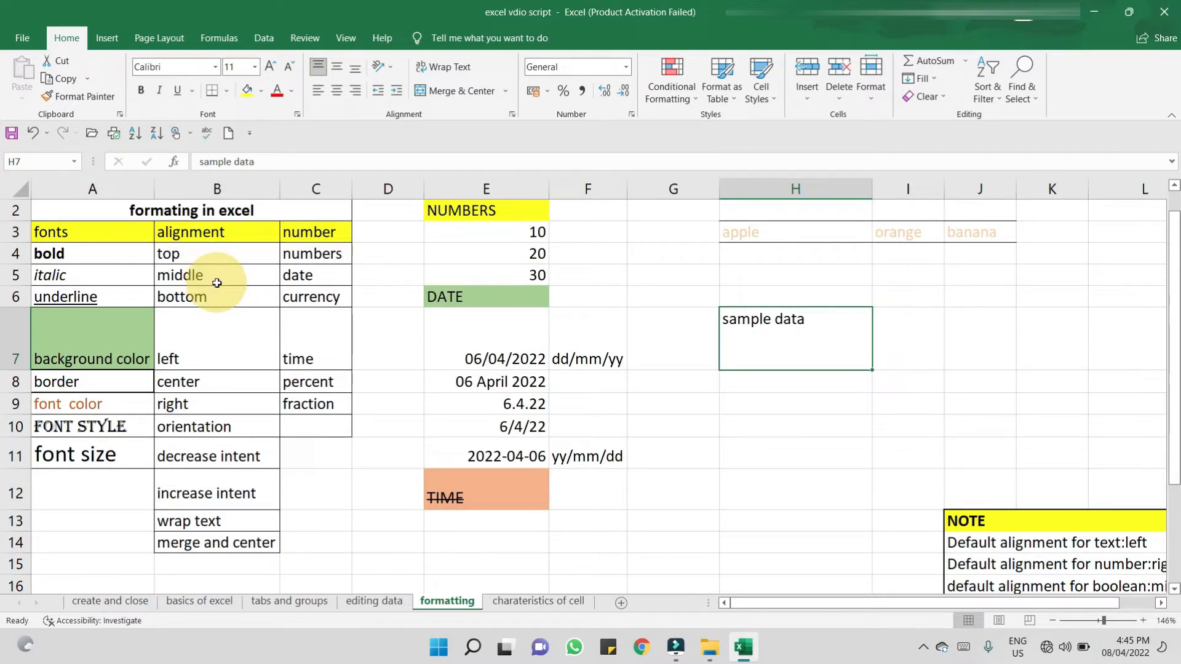
pyautogui.click(334, 75)
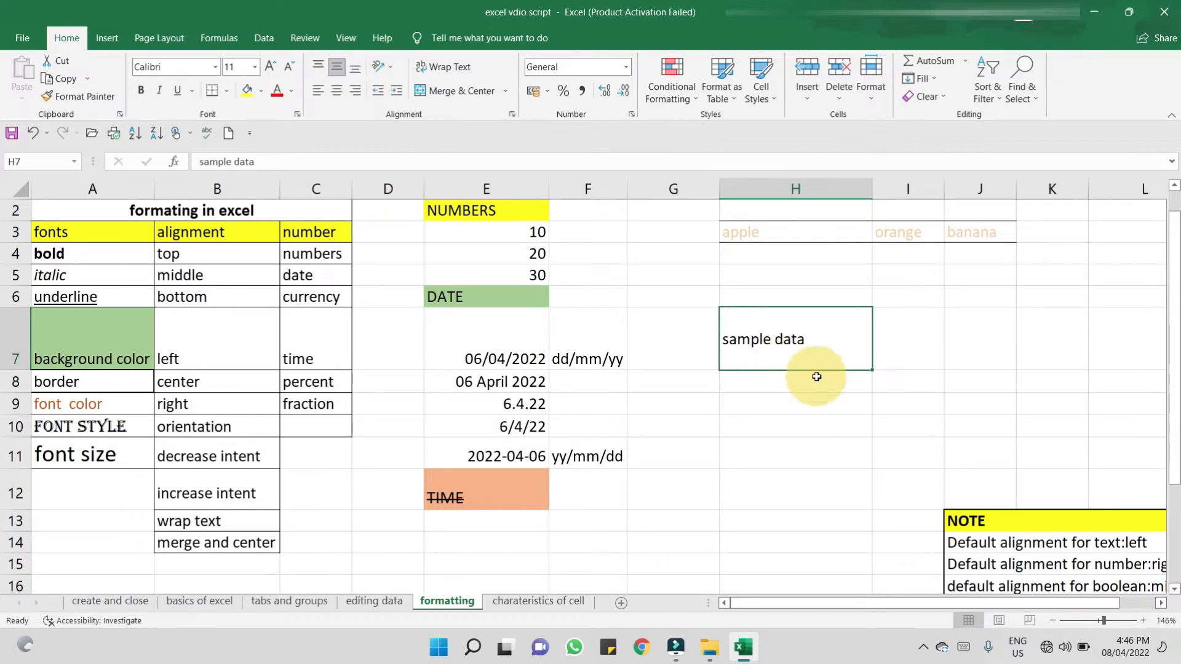
pyautogui.click(356, 69)
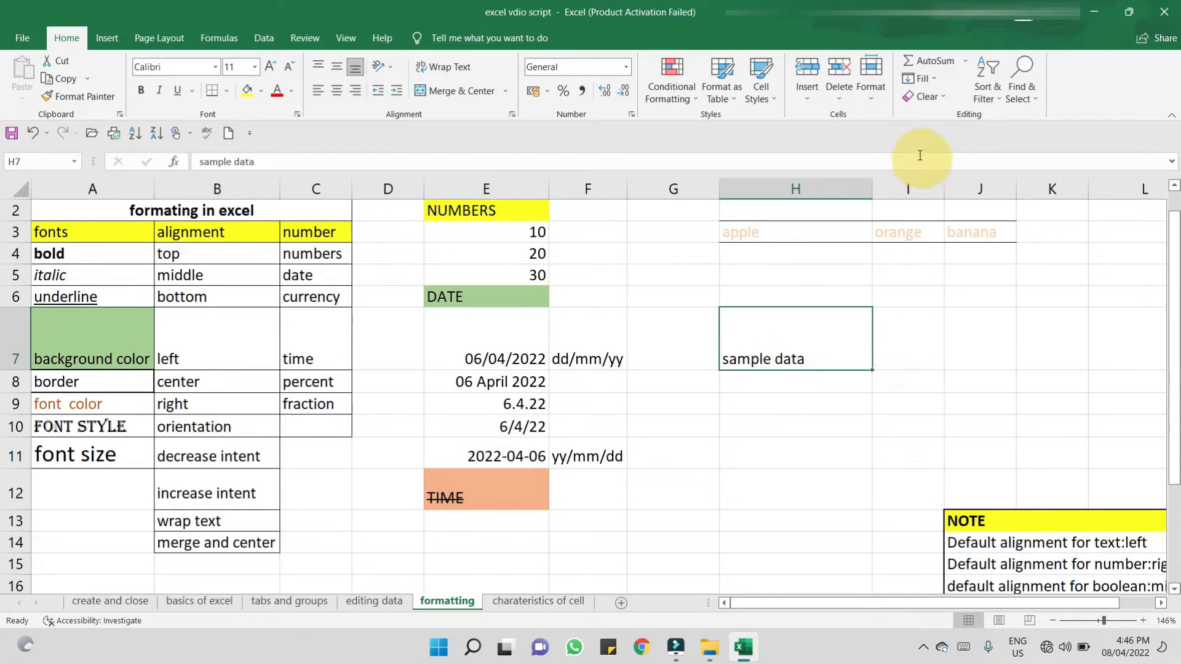
# Widen column H further and try right alignment followed by center alignment on the text in H7
pyautogui.moveTo(872, 191); pyautogui.dragTo(971, 190)
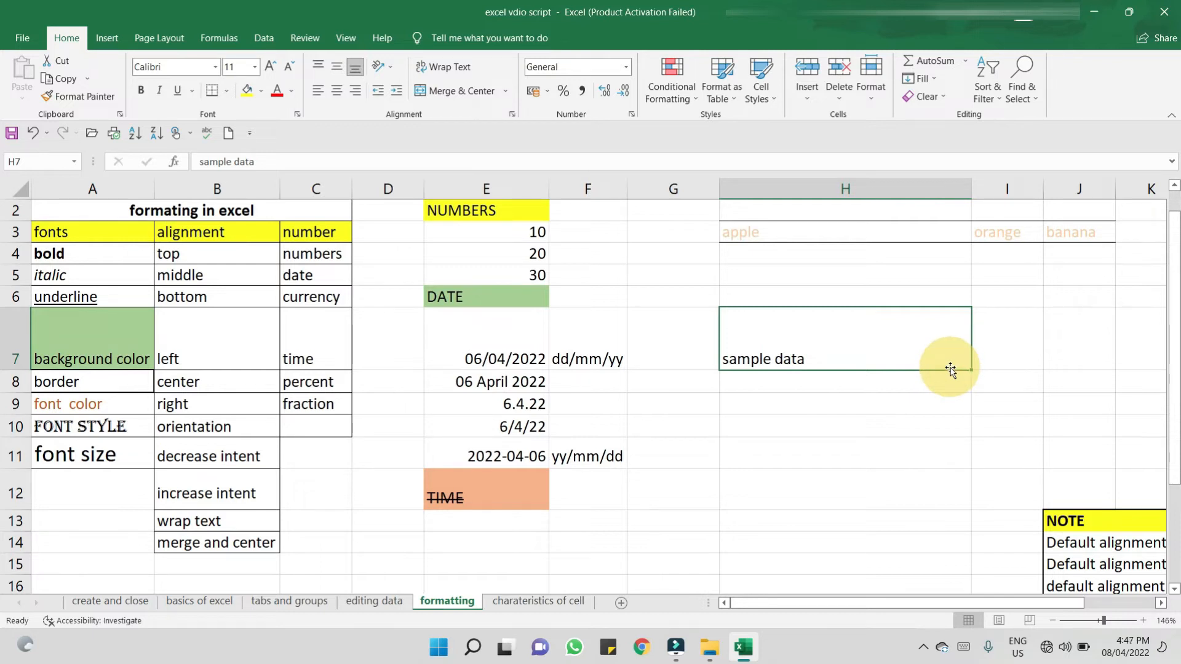
pyautogui.click(358, 93)
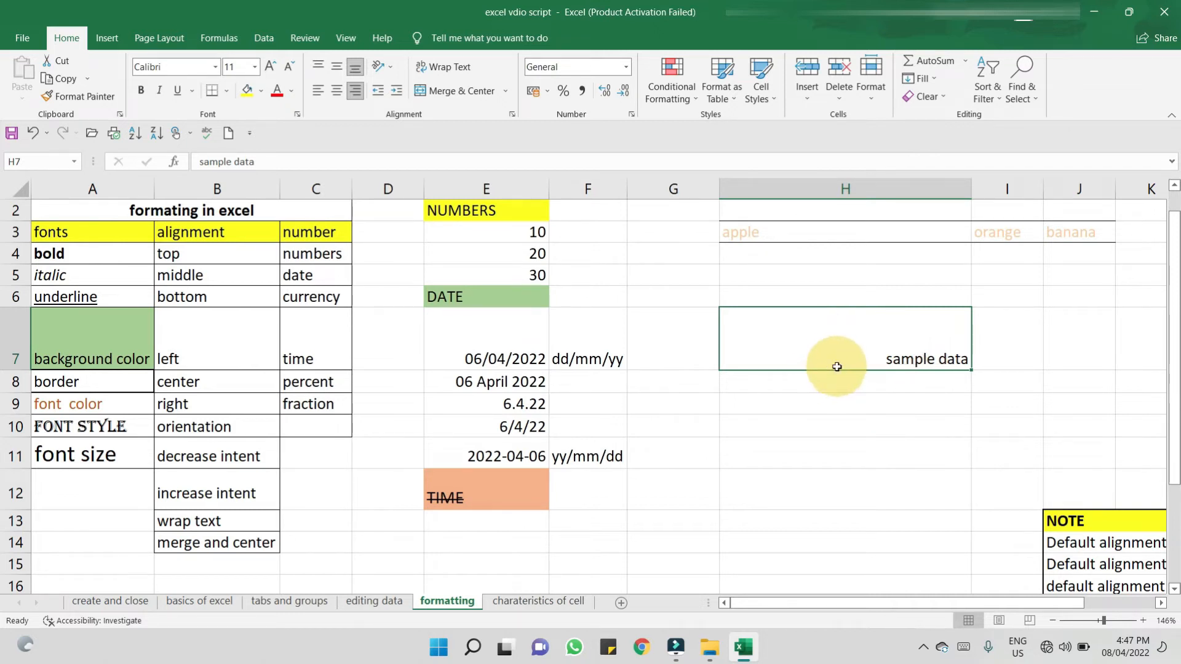
pyautogui.click(336, 96)
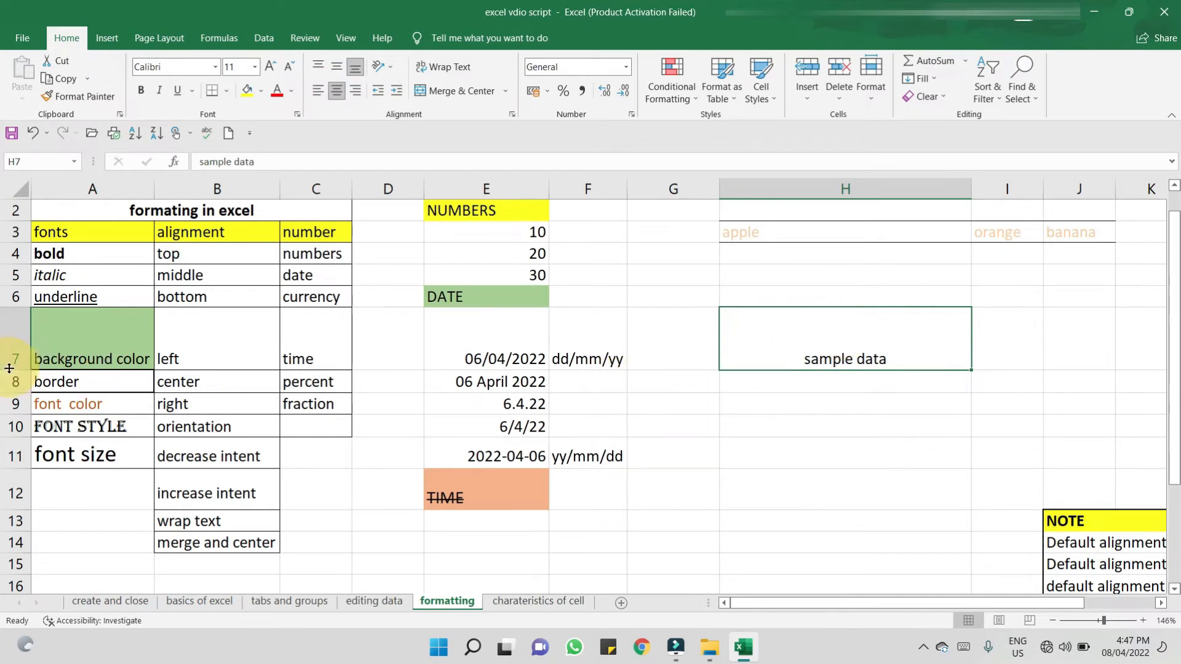
# Make row 7 taller and set H7's text to middle vertical alignment and left horizontal alignment
pyautogui.moveTo(16, 375); pyautogui.dragTo(16, 414)
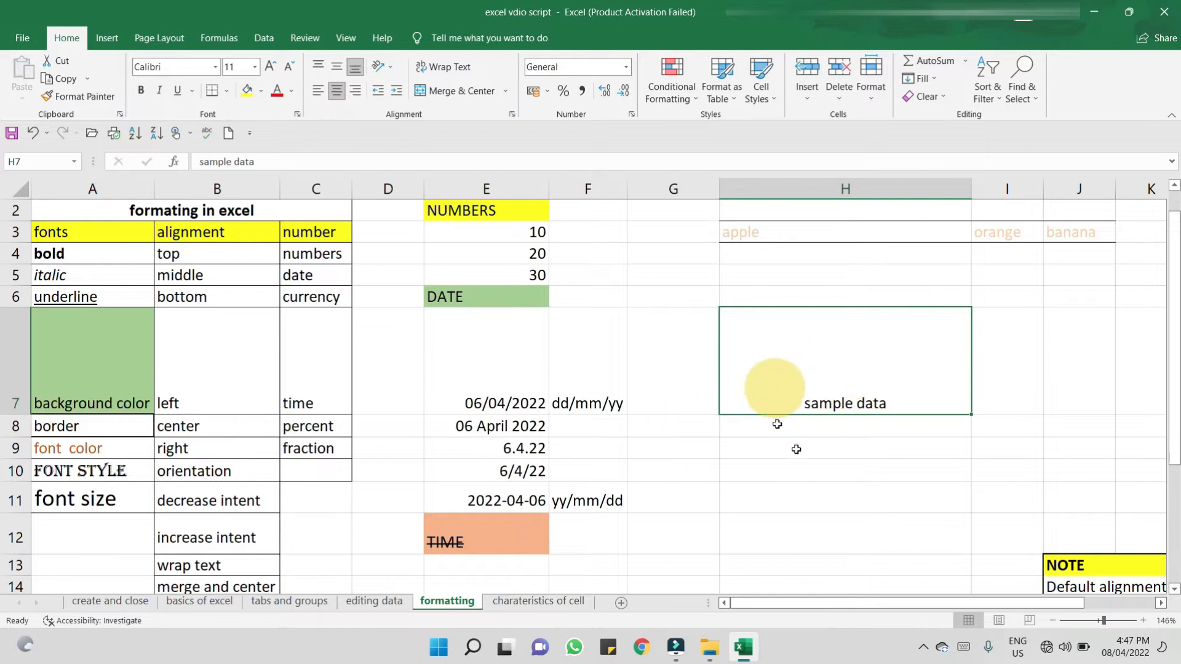
pyautogui.click(336, 66)
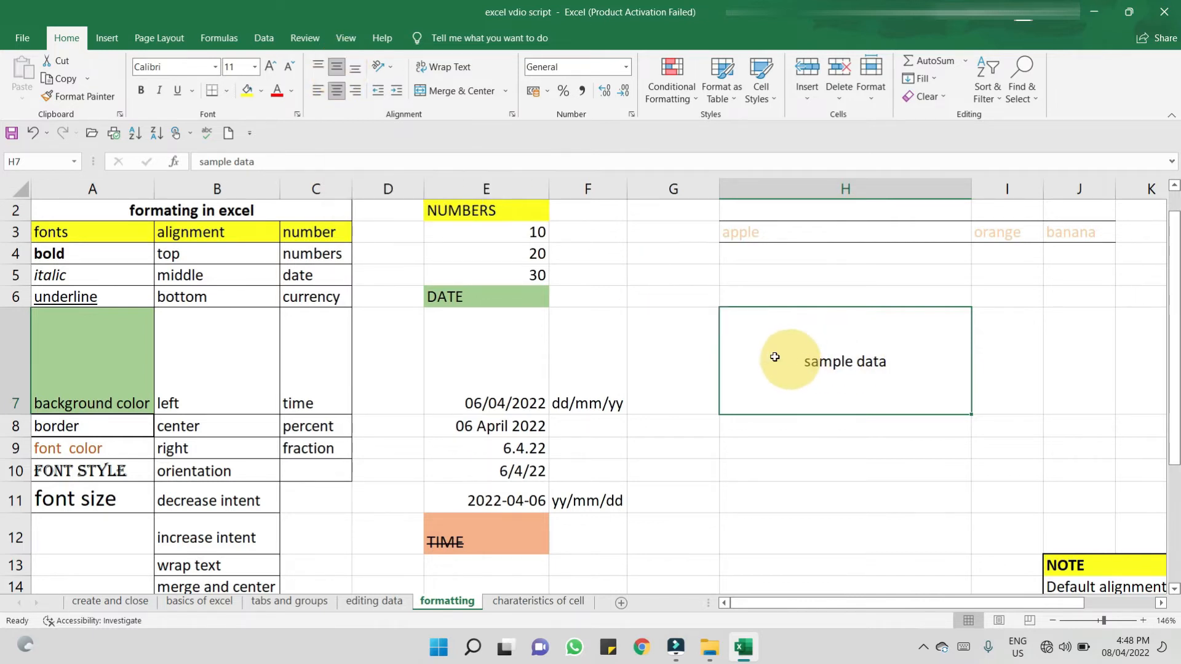
pyautogui.click(319, 95)
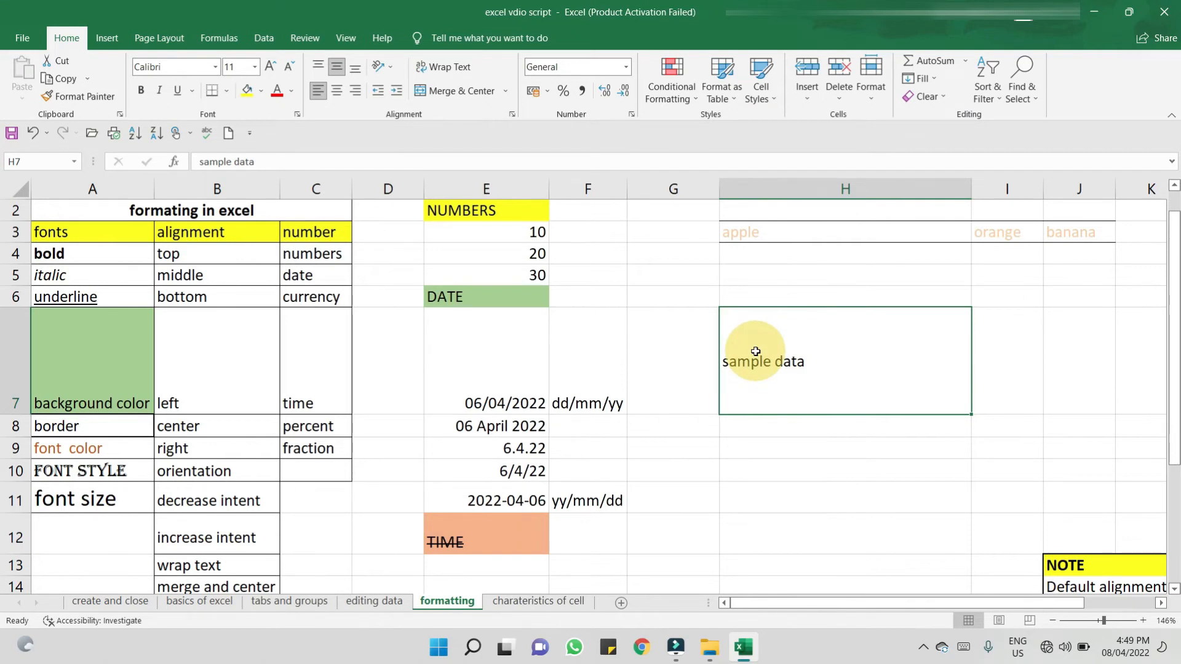
# Apply the Vertical Text orientation to the "sample data" cell H7
pyautogui.moveTo(1110, 621); pyautogui.dragTo(1113, 620)
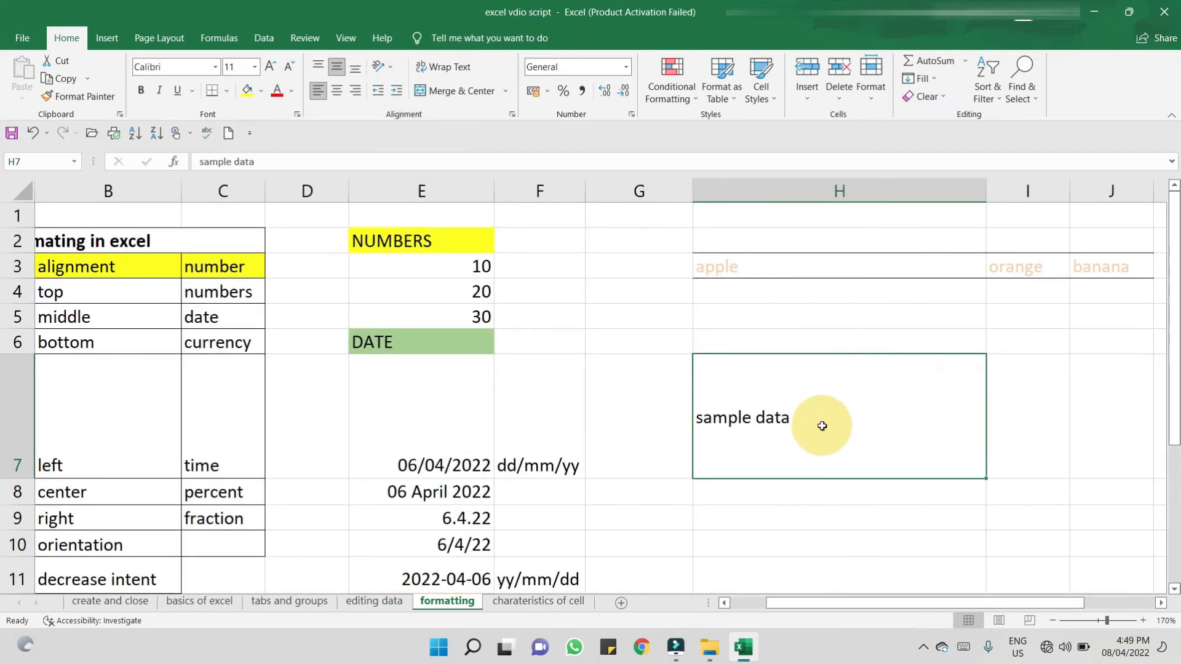
pyautogui.click(392, 68)
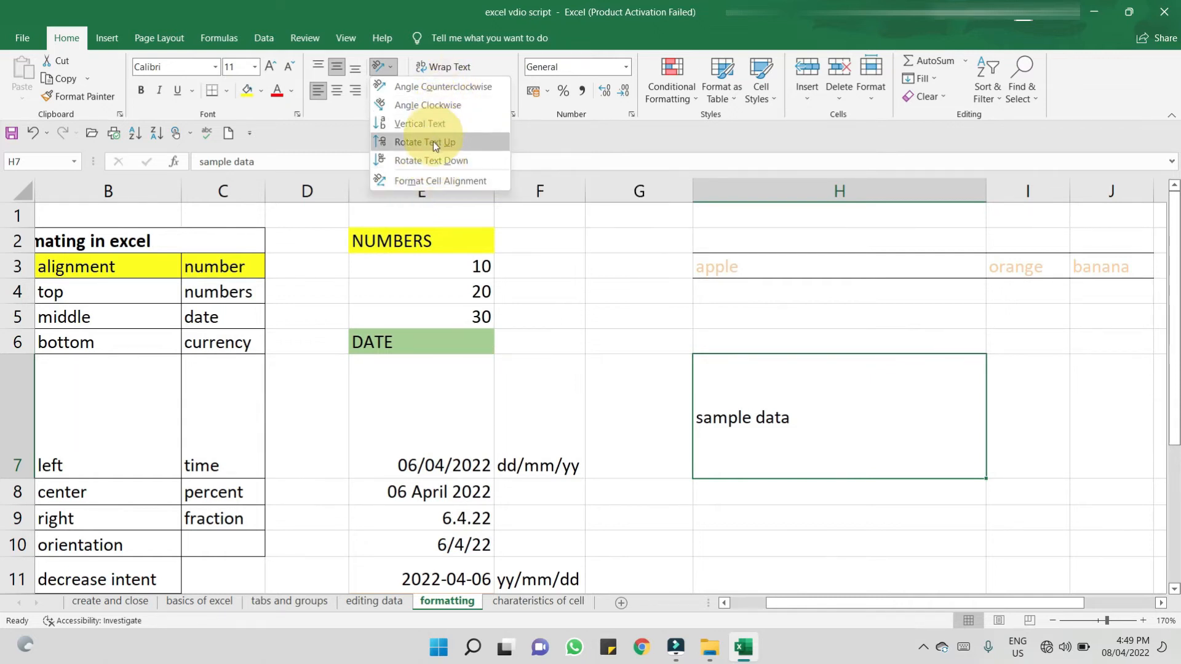
pyautogui.click(440, 126)
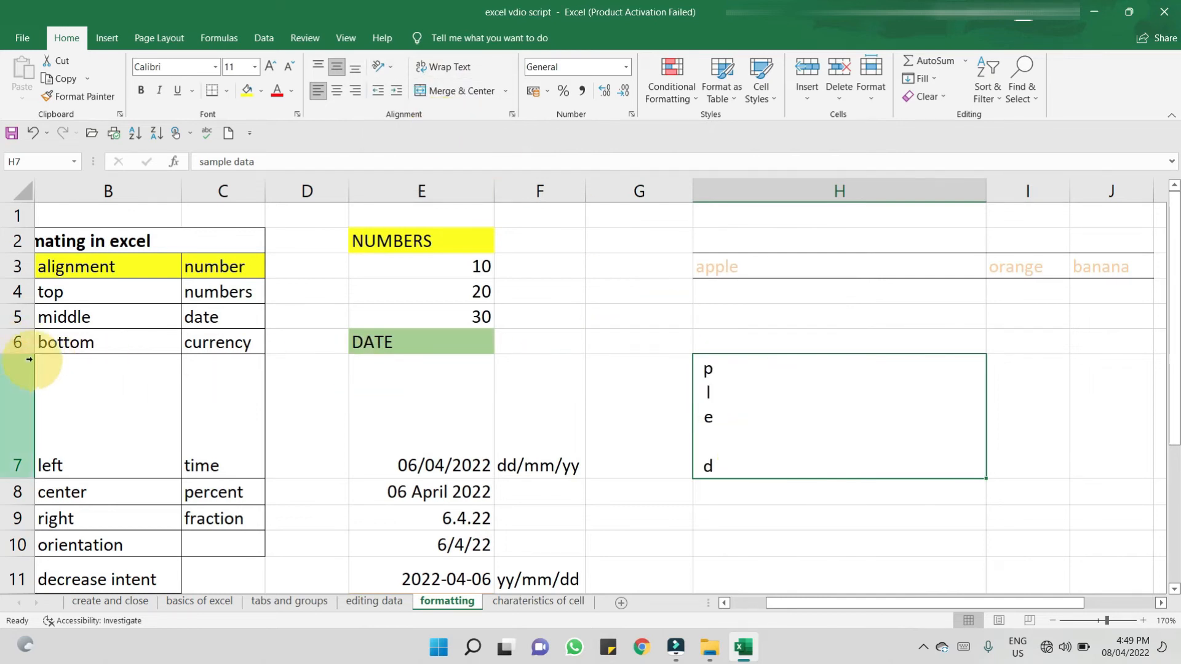
# Undo the accidental resizing of the rows above row 7 and turn off the Vertical Text orientation for H7
pyautogui.moveTo(29, 359); pyautogui.dragTo(40, 258)
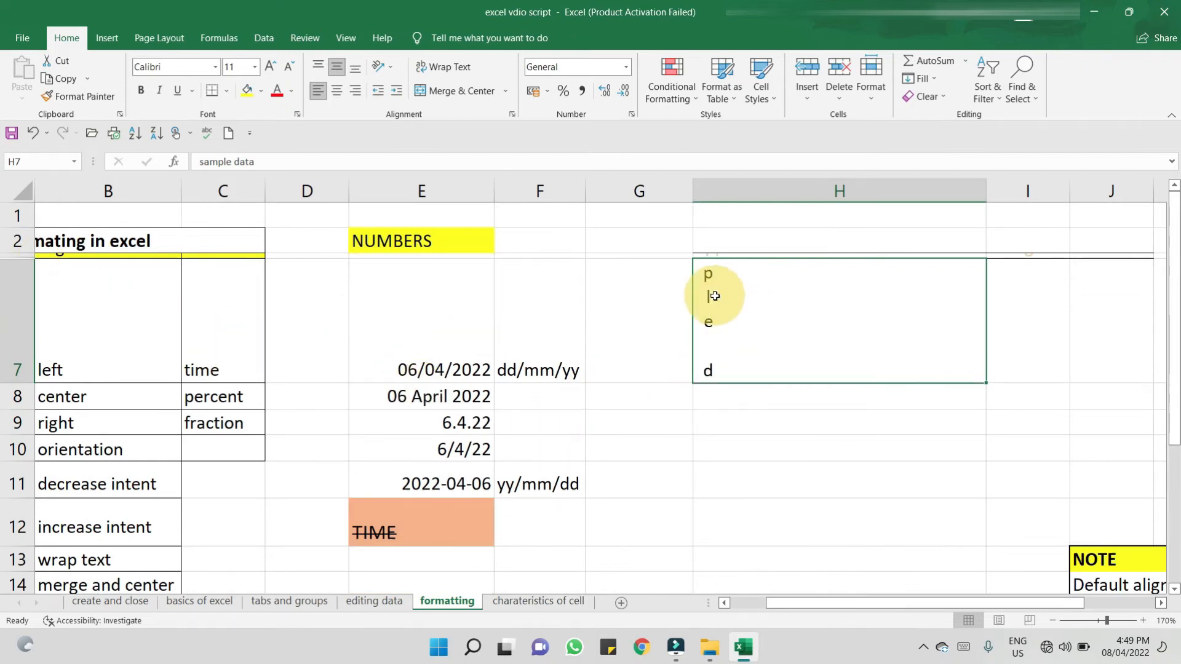
pyautogui.hotkey('ctrl', 'z')
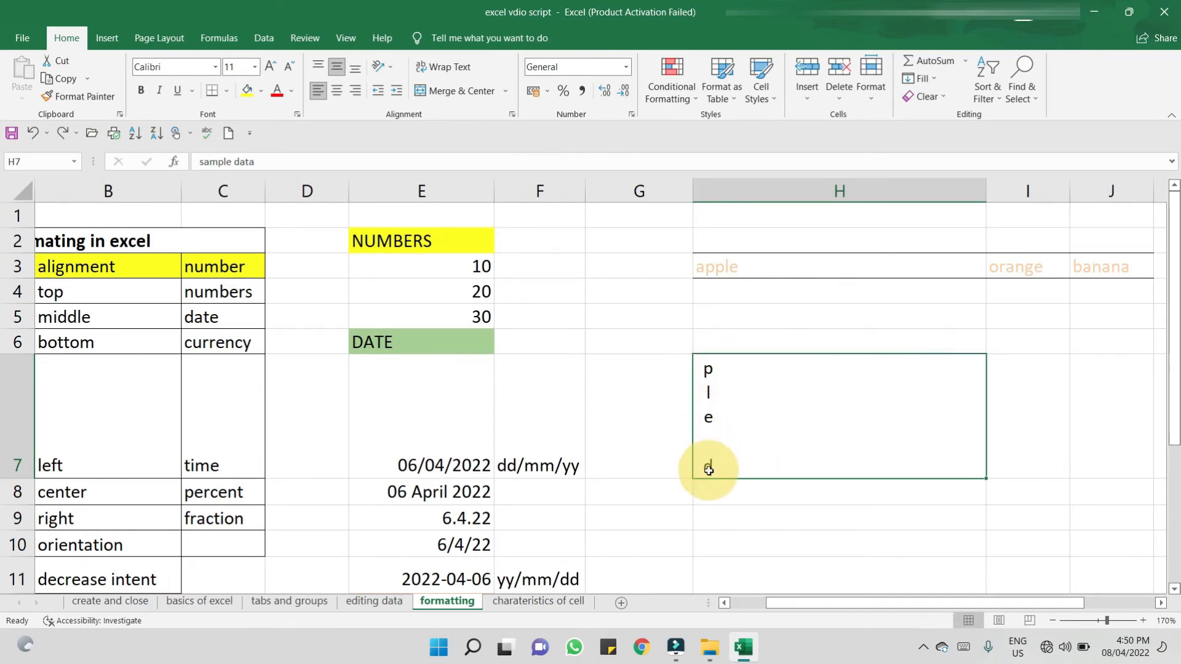
pyautogui.click(385, 67)
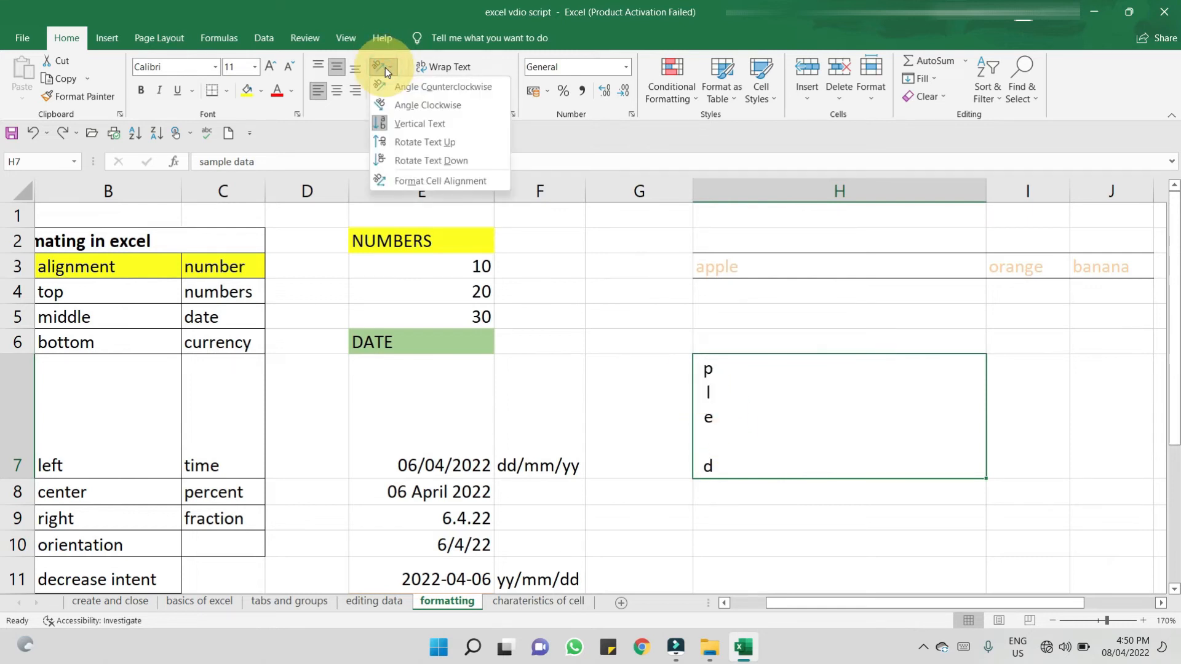
pyautogui.click(415, 128)
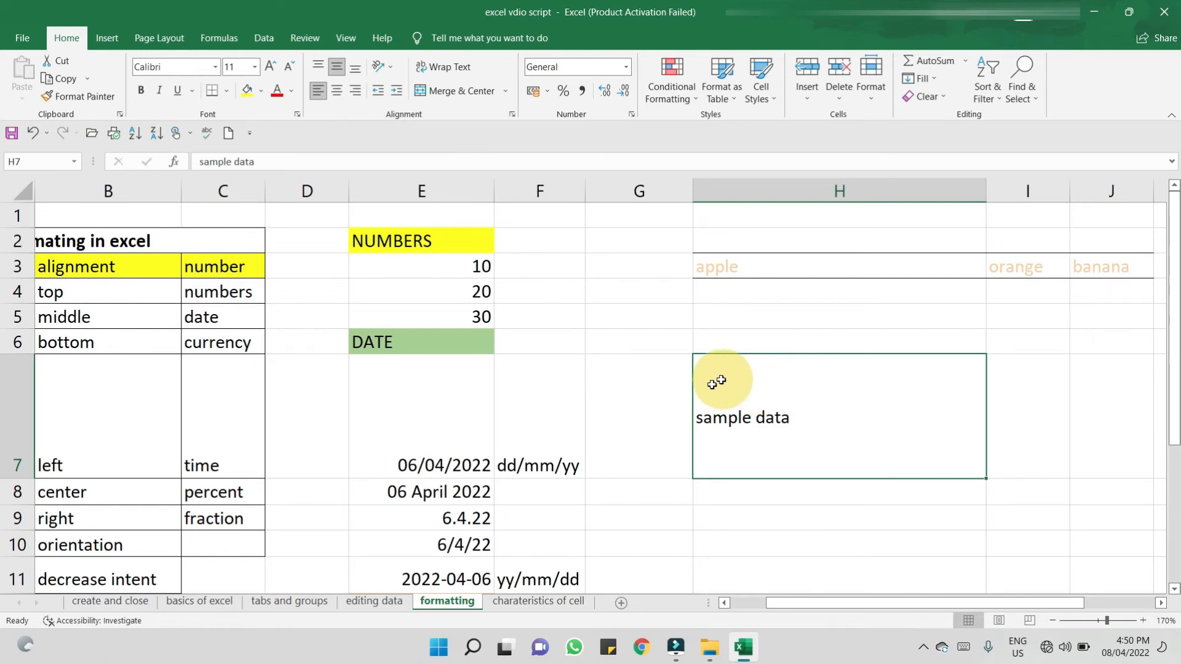
# Increase the indent of the text in H7 by fourteen levels, moving it toward the cell's right edge
pyautogui.scroll(-1, 309, 437)
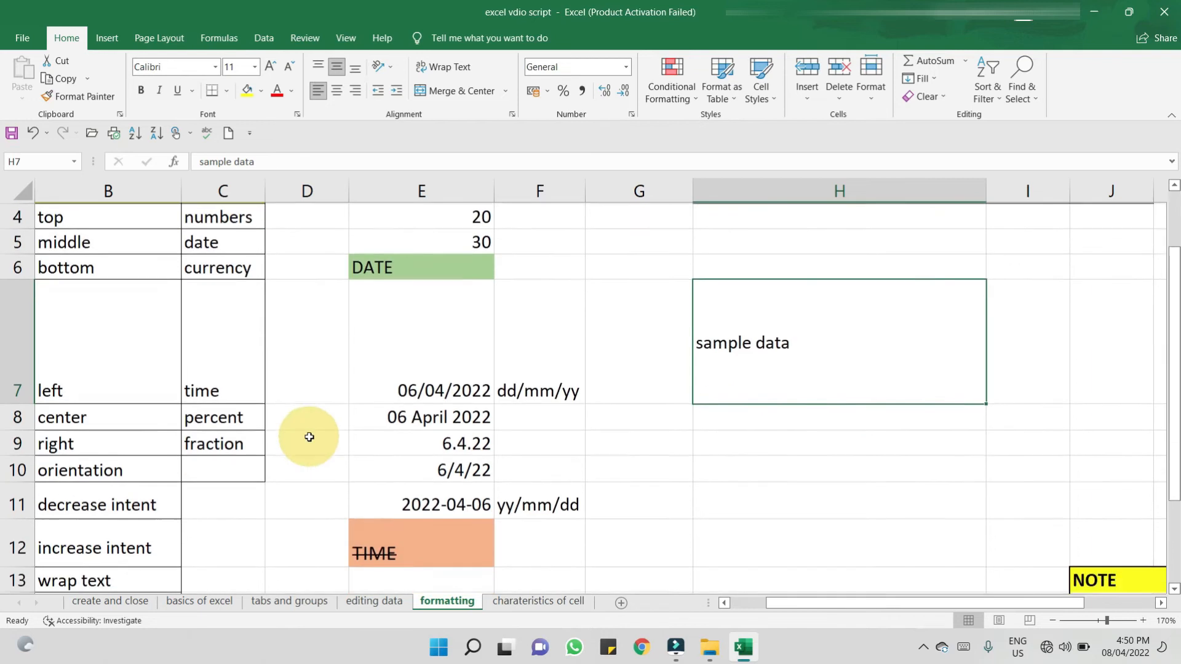
pyautogui.scroll(-1, 309, 437)
pyautogui.scroll(1, 569, 415)
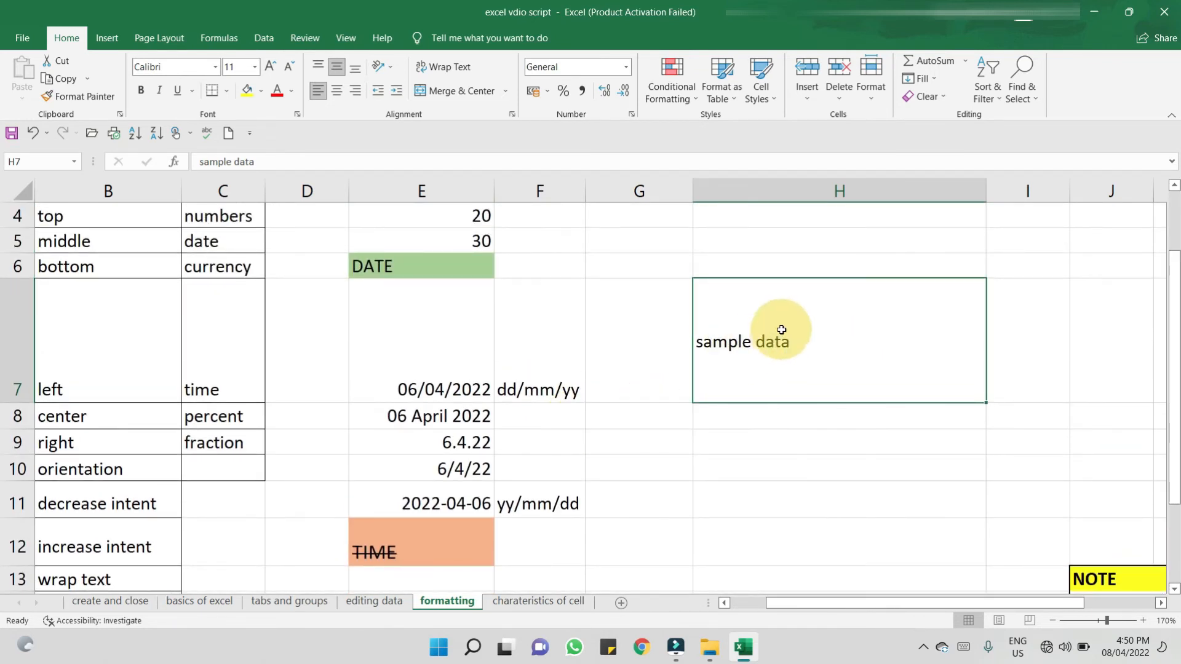
pyautogui.click(391, 92)
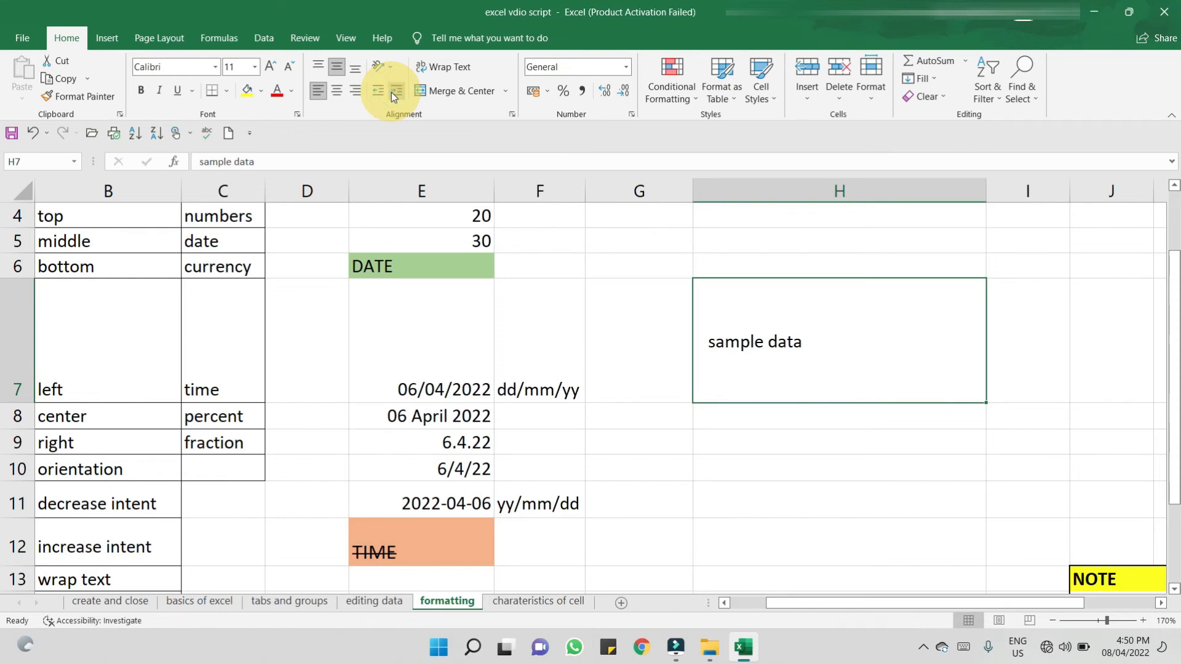
pyautogui.click(392, 92)
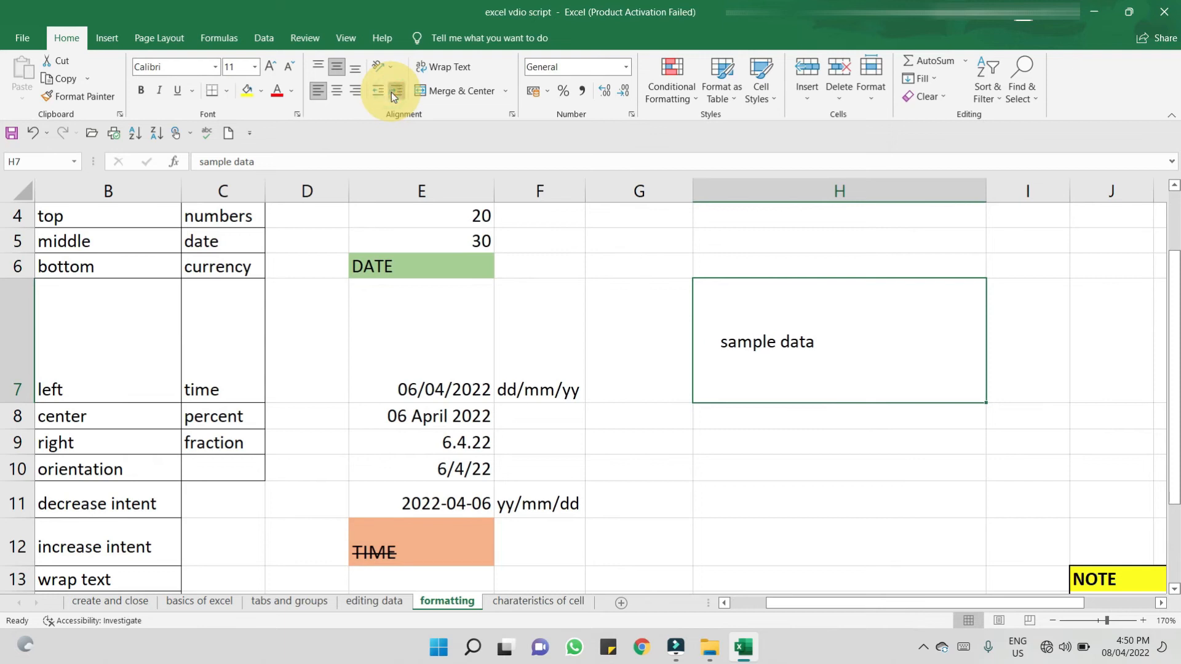
pyautogui.click(391, 92)
pyautogui.click(391, 92)
pyautogui.click(391, 92)
pyautogui.click(391, 92)
pyautogui.click(391, 93)
pyautogui.click(391, 92)
pyautogui.click(391, 92)
pyautogui.click(392, 93)
pyautogui.click(391, 92)
pyautogui.click(392, 92)
pyautogui.click(391, 92)
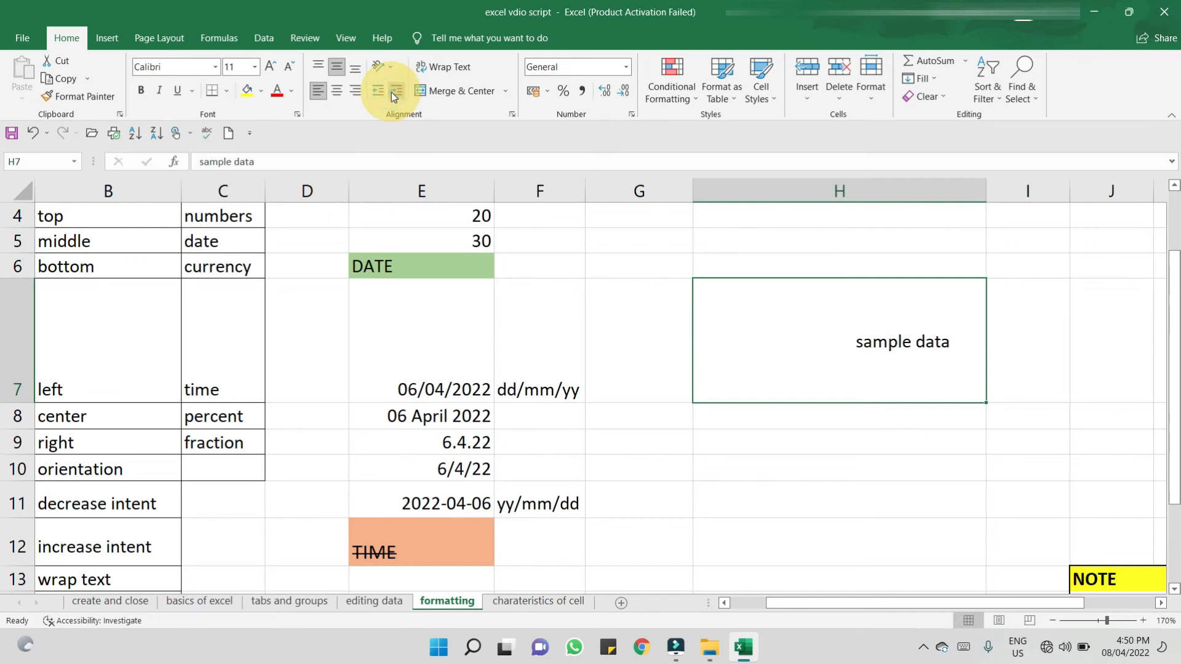
pyautogui.click(391, 92)
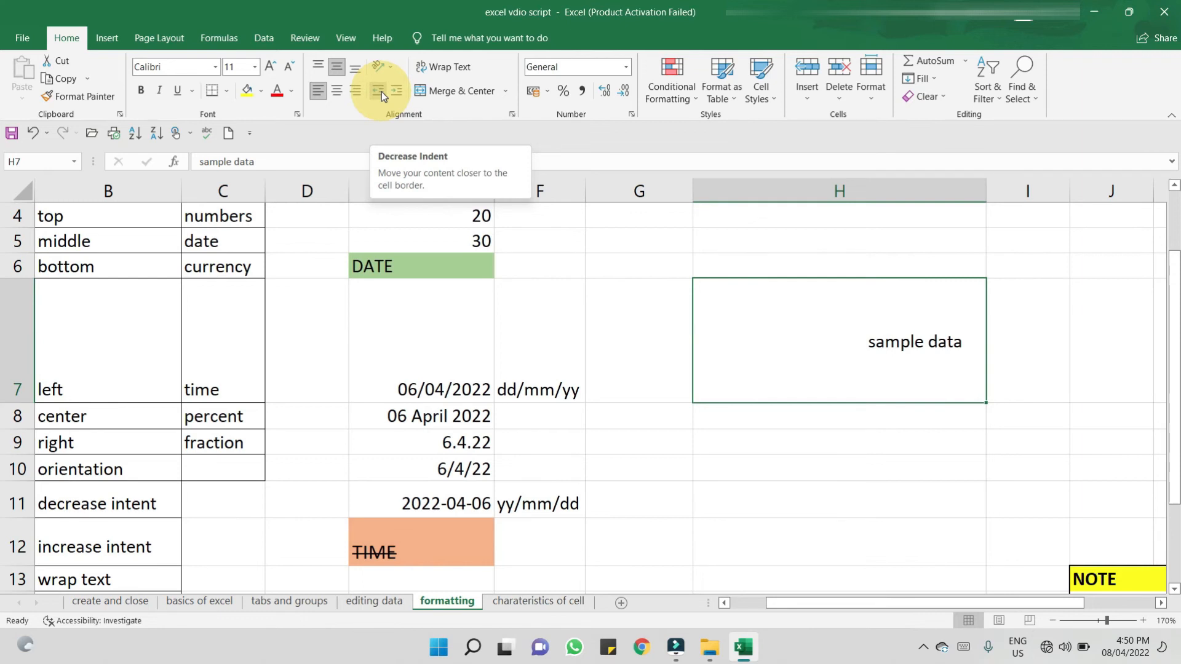
# Decrease the indent of the text in H7 until only one indent level is left
pyautogui.click(381, 91)
pyautogui.click(381, 91)
pyautogui.click(382, 91)
pyautogui.click(381, 91)
pyautogui.click(382, 91)
pyautogui.click(381, 91)
pyautogui.click(381, 91)
pyautogui.click(382, 91)
pyautogui.click(381, 91)
pyautogui.click(381, 91)
pyautogui.click(381, 91)
pyautogui.click(381, 91)
pyautogui.click(382, 92)
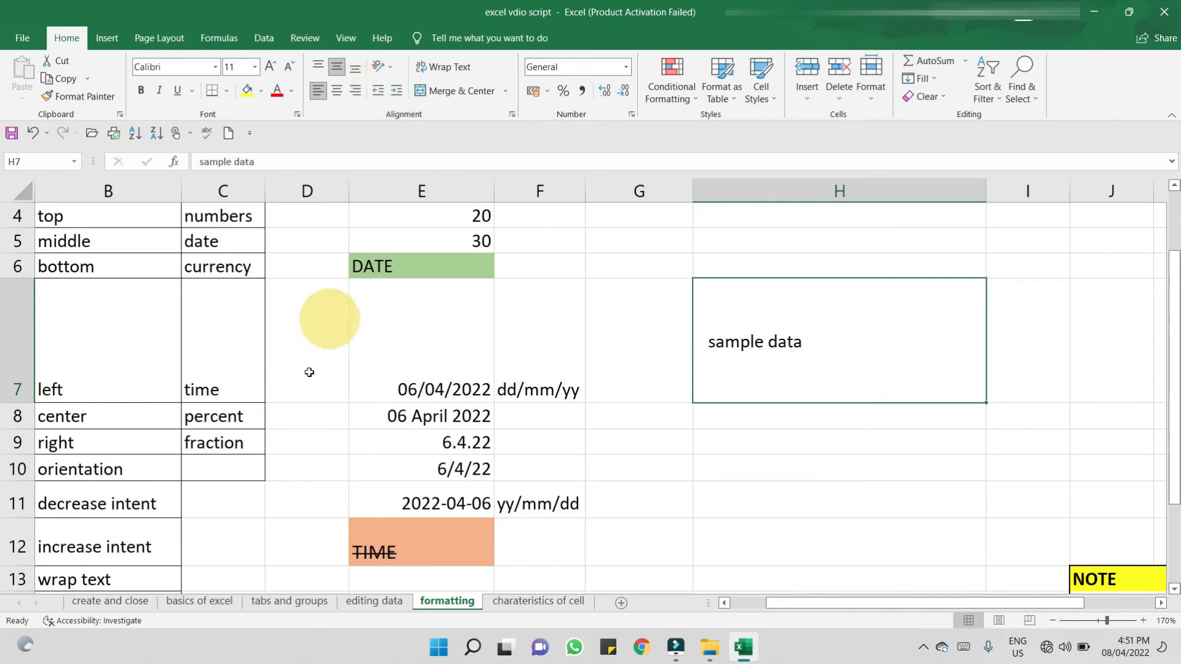
# Enter "hello my world" in cell I10 and wrap its text within the column width
pyautogui.scroll(-1, 157, 534)
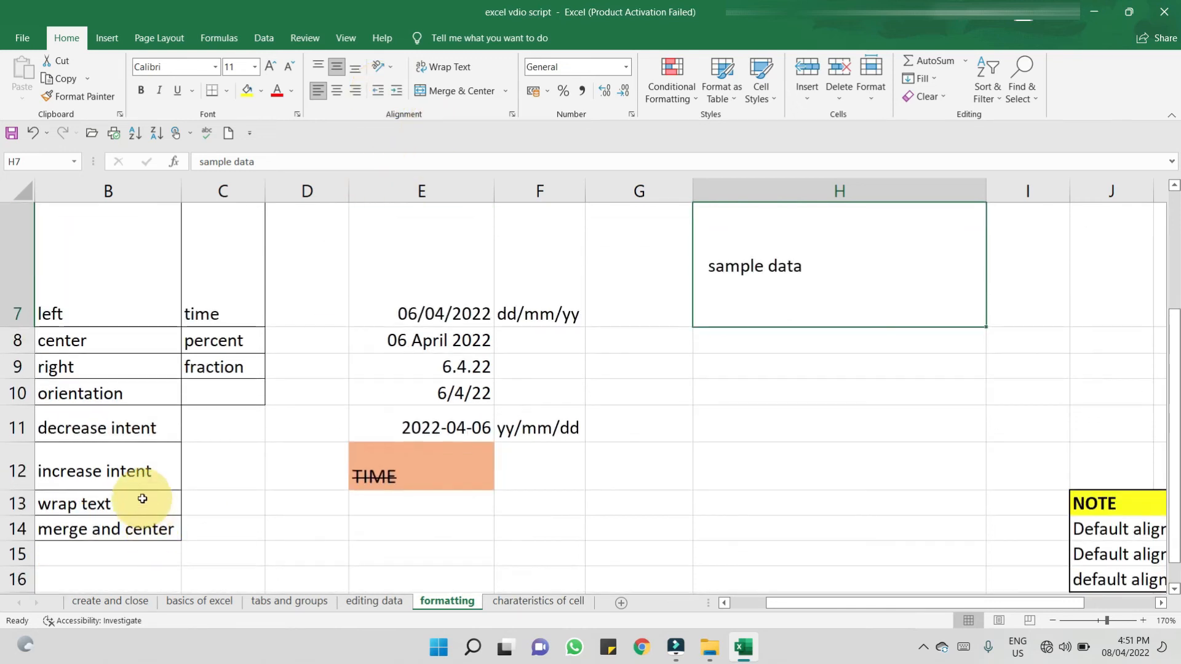
pyautogui.click(806, 388)
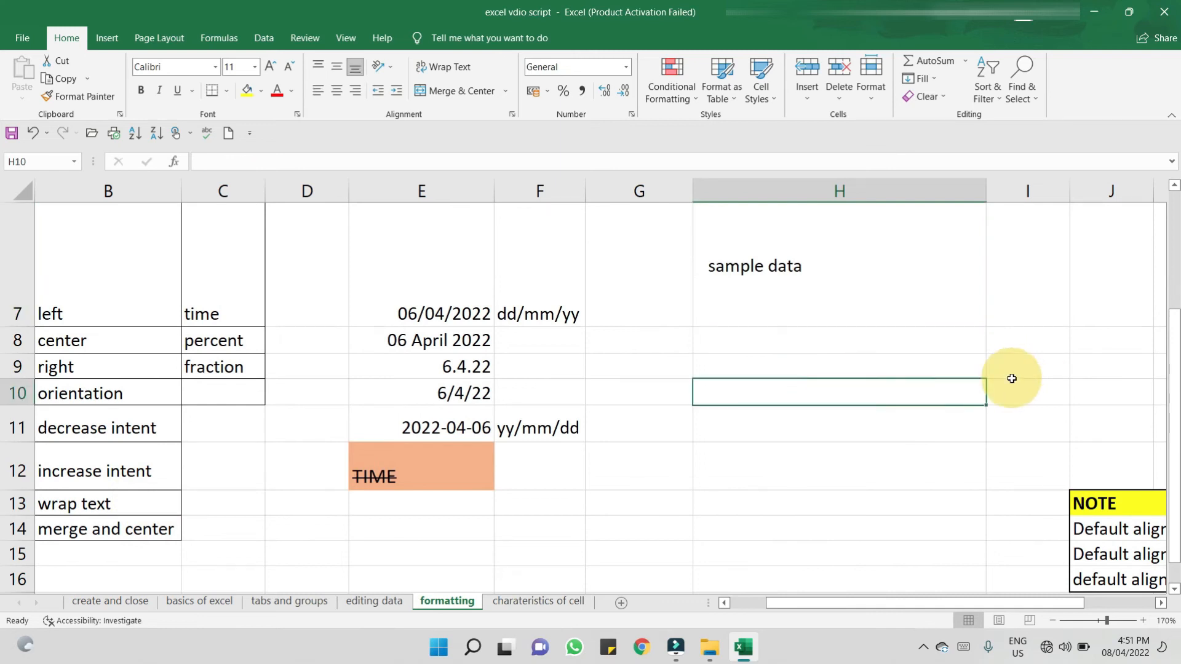
pyautogui.click(1008, 391)
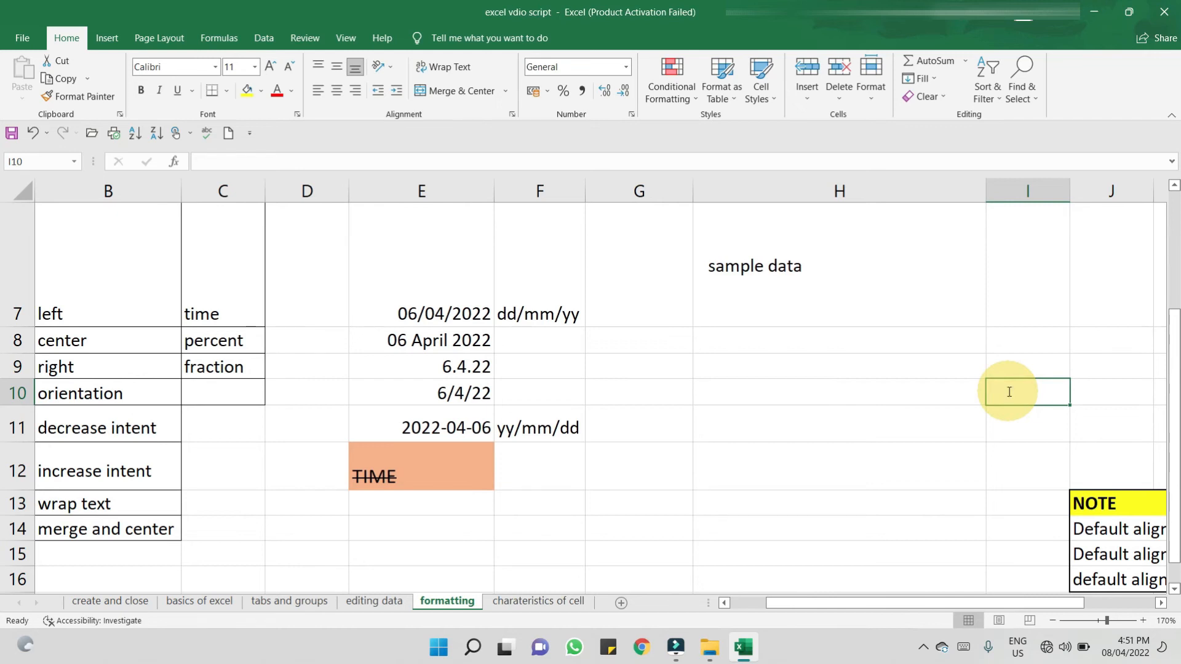
pyautogui.write('hello my world')
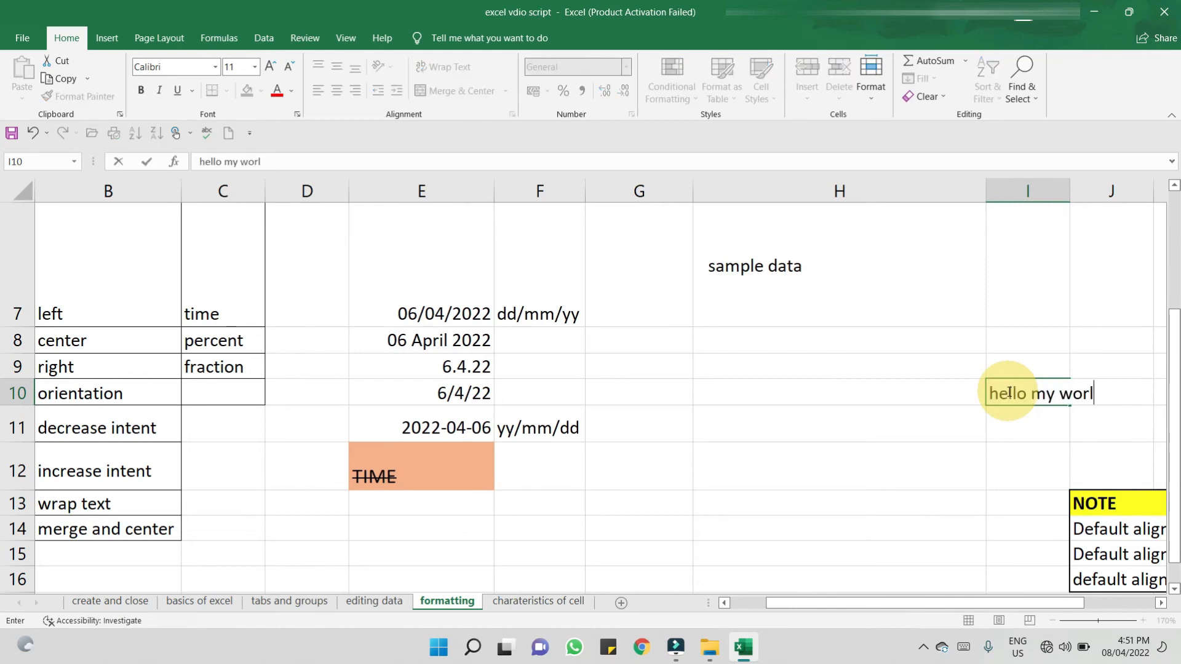
pyautogui.click(1005, 414)
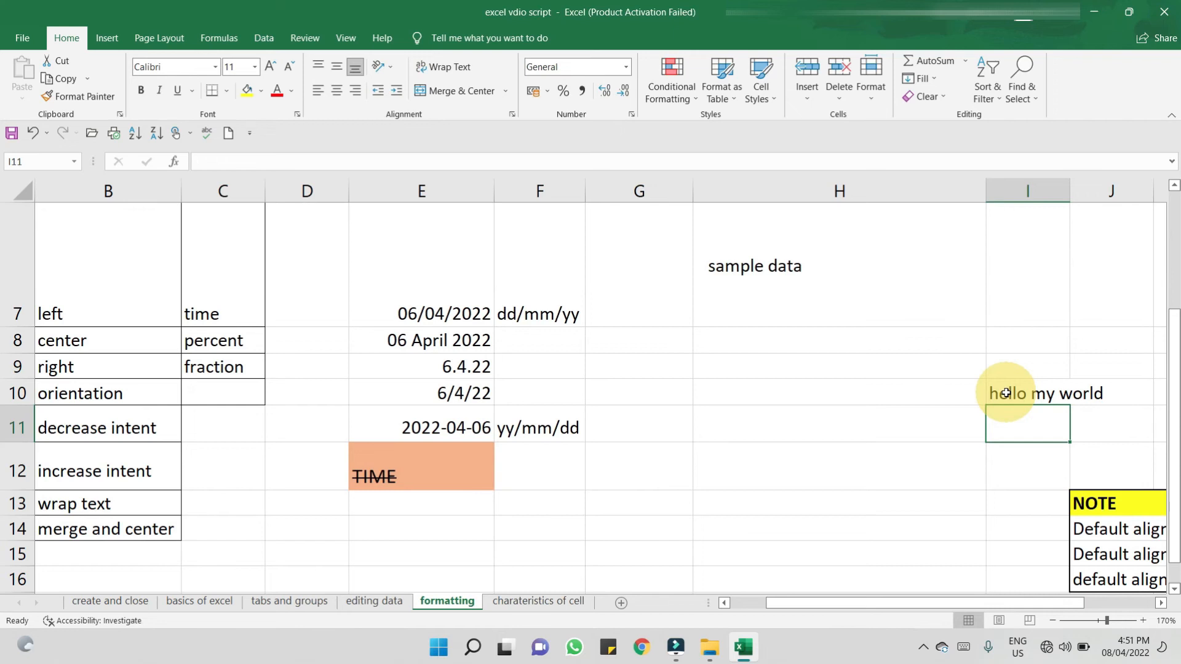
pyautogui.click(1018, 390)
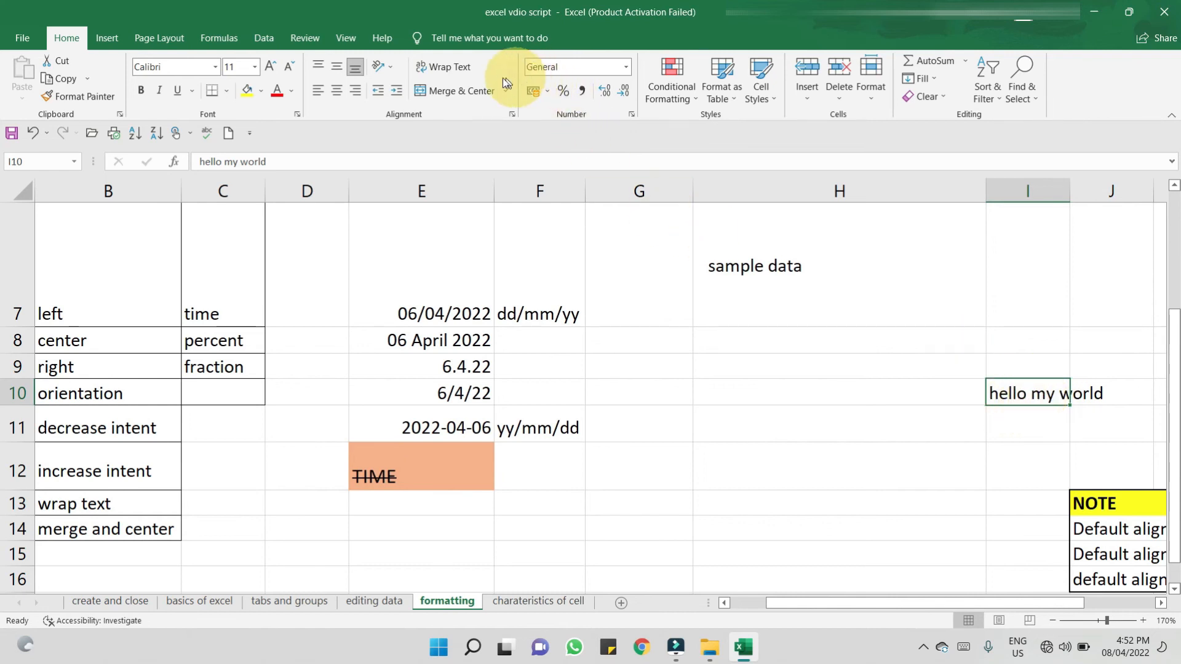
pyautogui.click(475, 66)
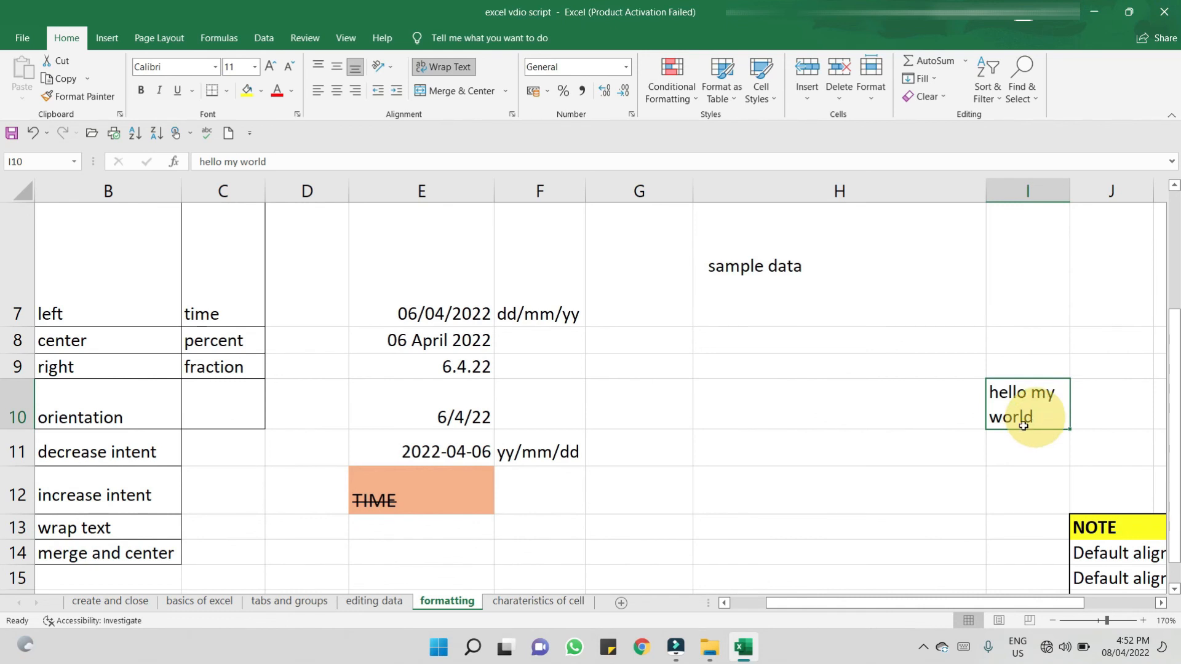
# Merge and center cells E9:E10, accepting that only the upper-left value is kept
pyautogui.click(911, 438)
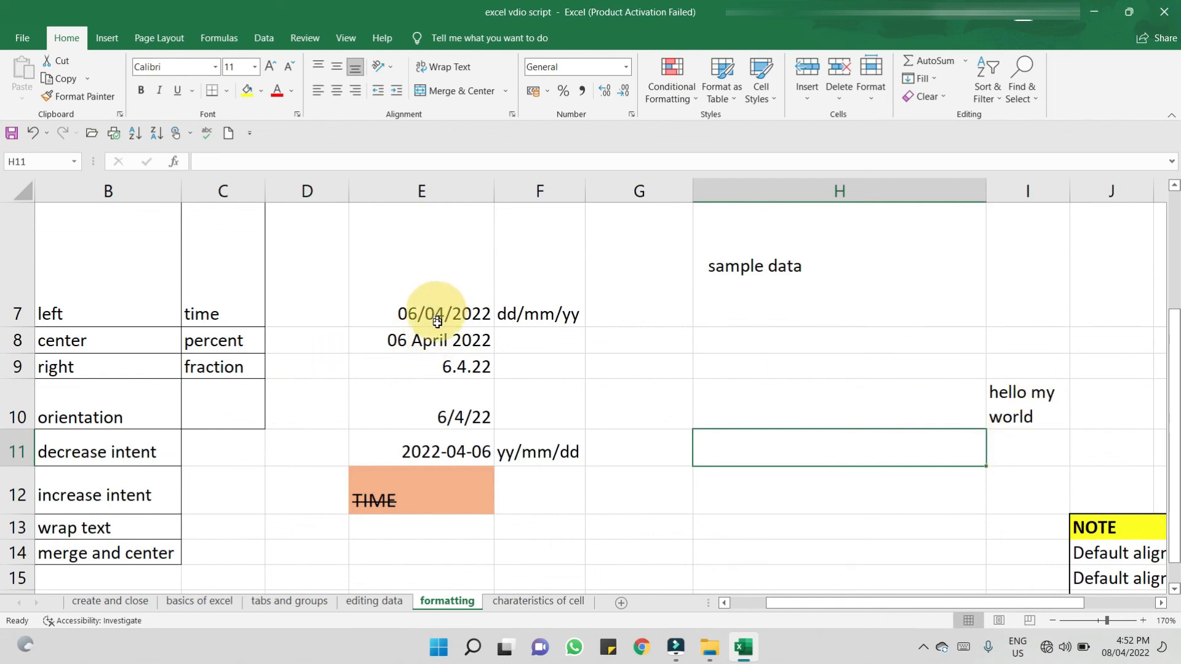
pyautogui.click(454, 367)
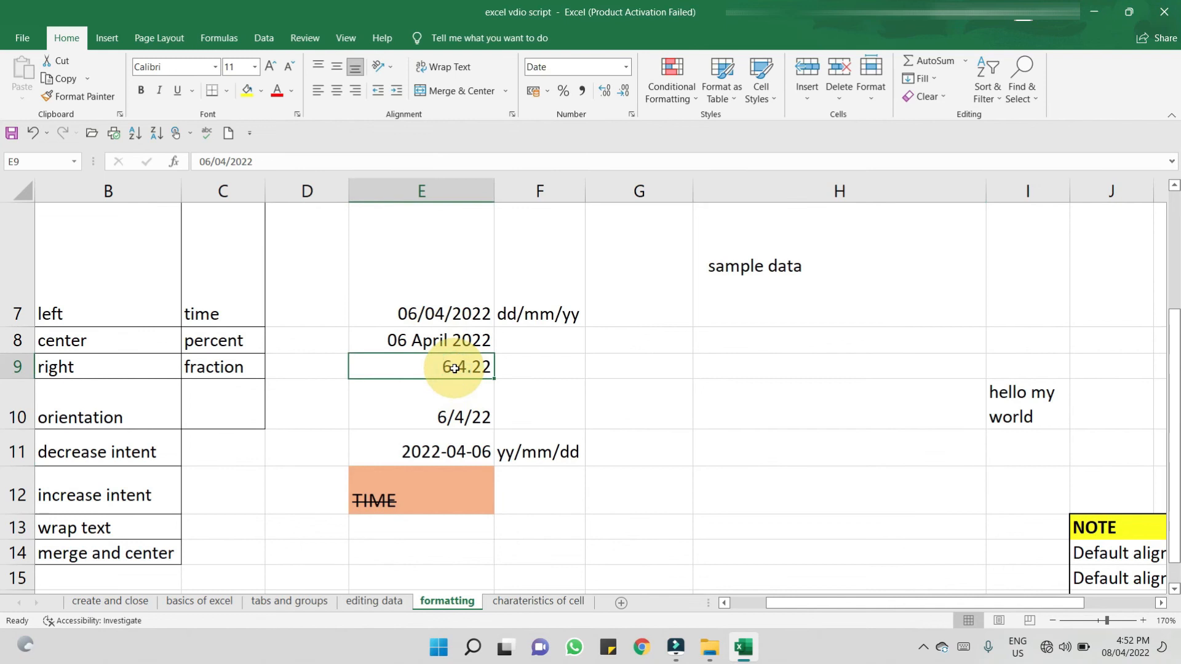
pyautogui.hotkey('shift', 'Down')
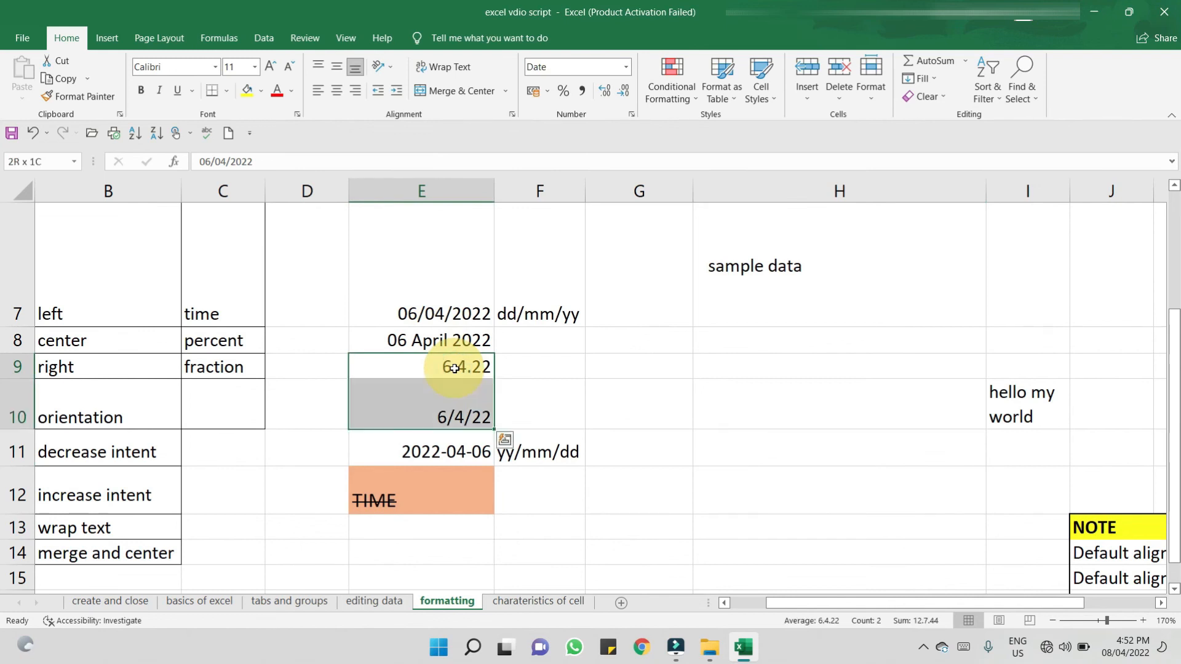
pyautogui.click(506, 91)
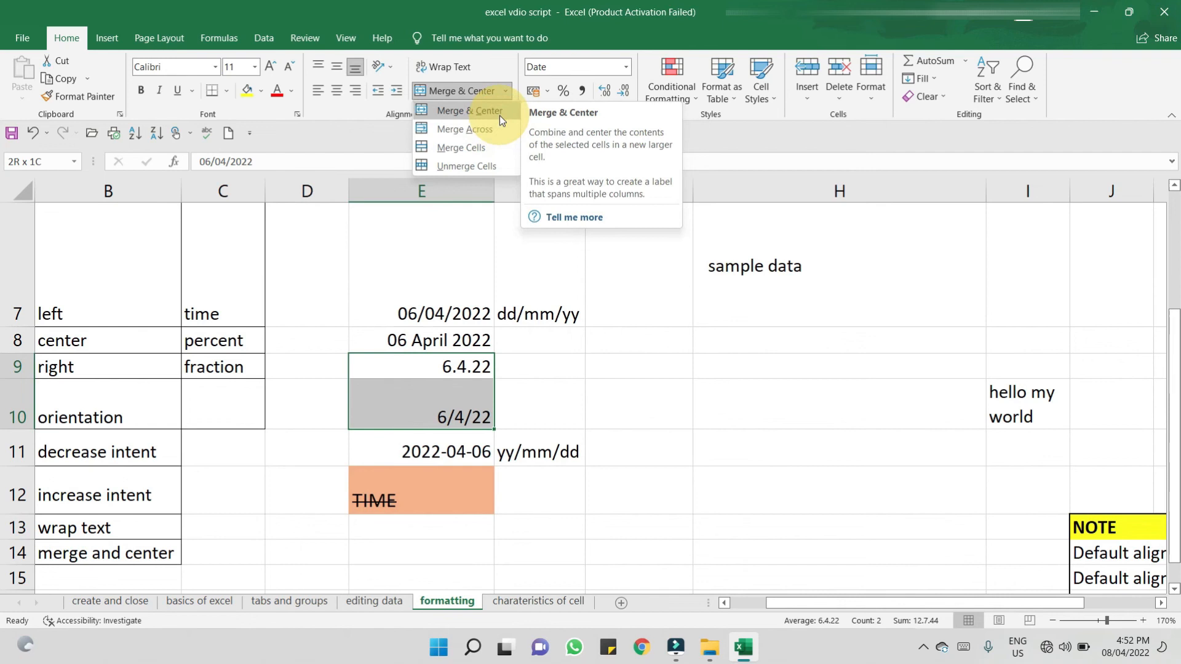
pyautogui.click(499, 116)
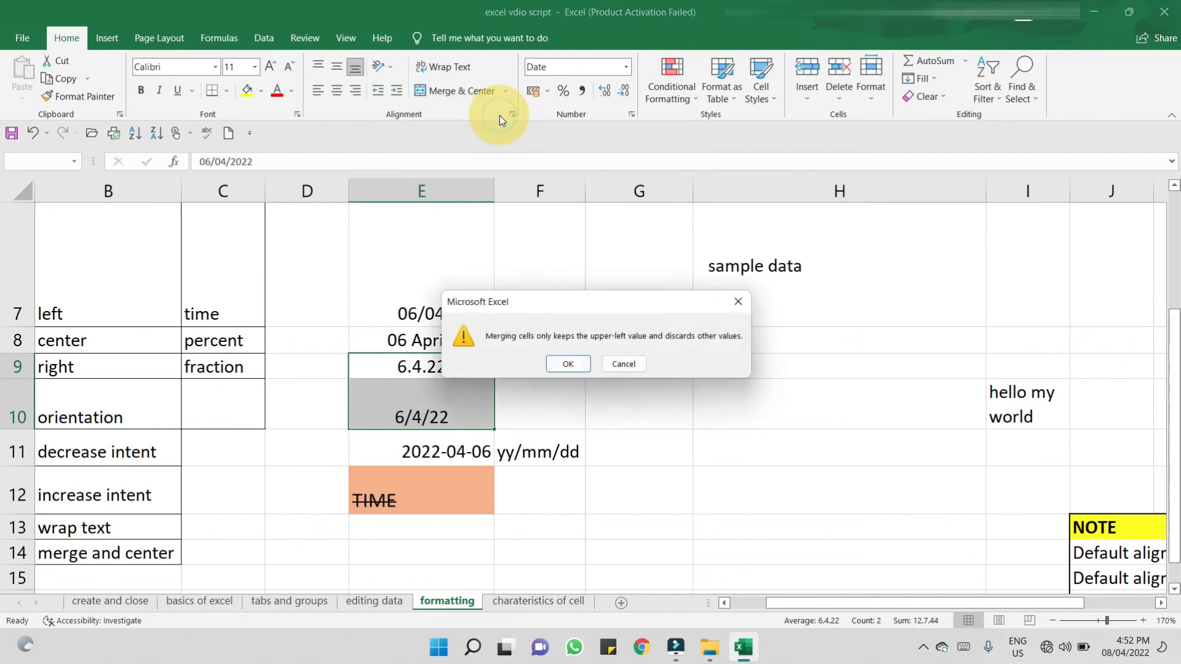
pyautogui.click(569, 366)
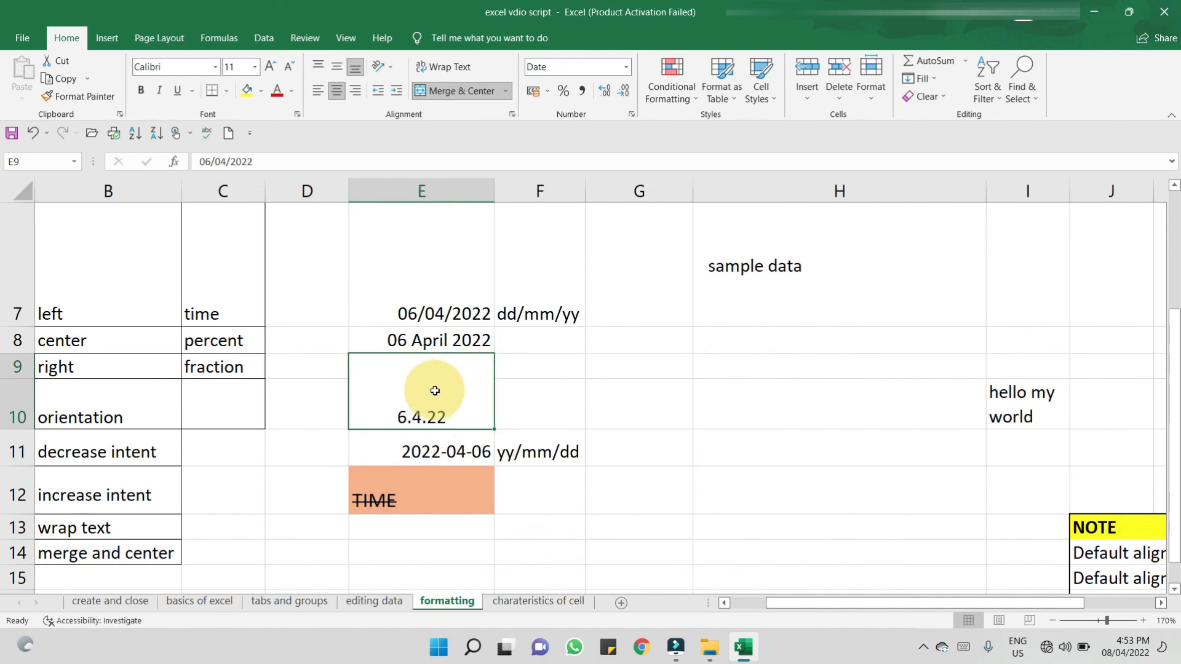
# Try to apply the Merge Cells option to the already merged E9:E10 cell
pyautogui.click(505, 91)
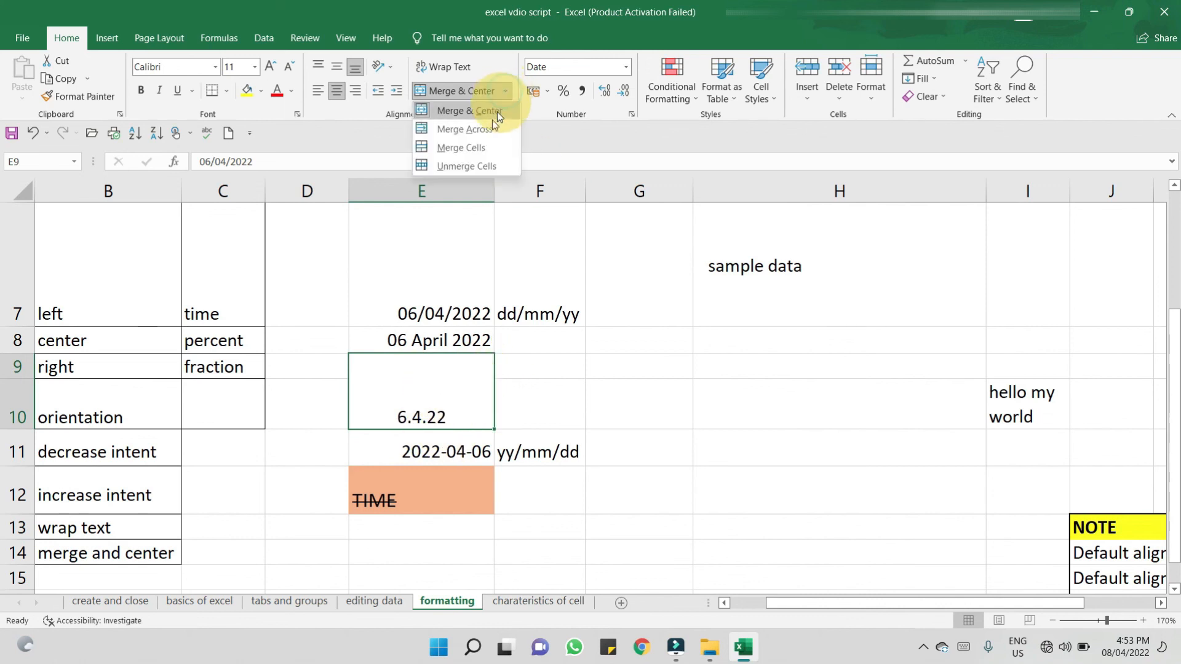
pyautogui.click(477, 148)
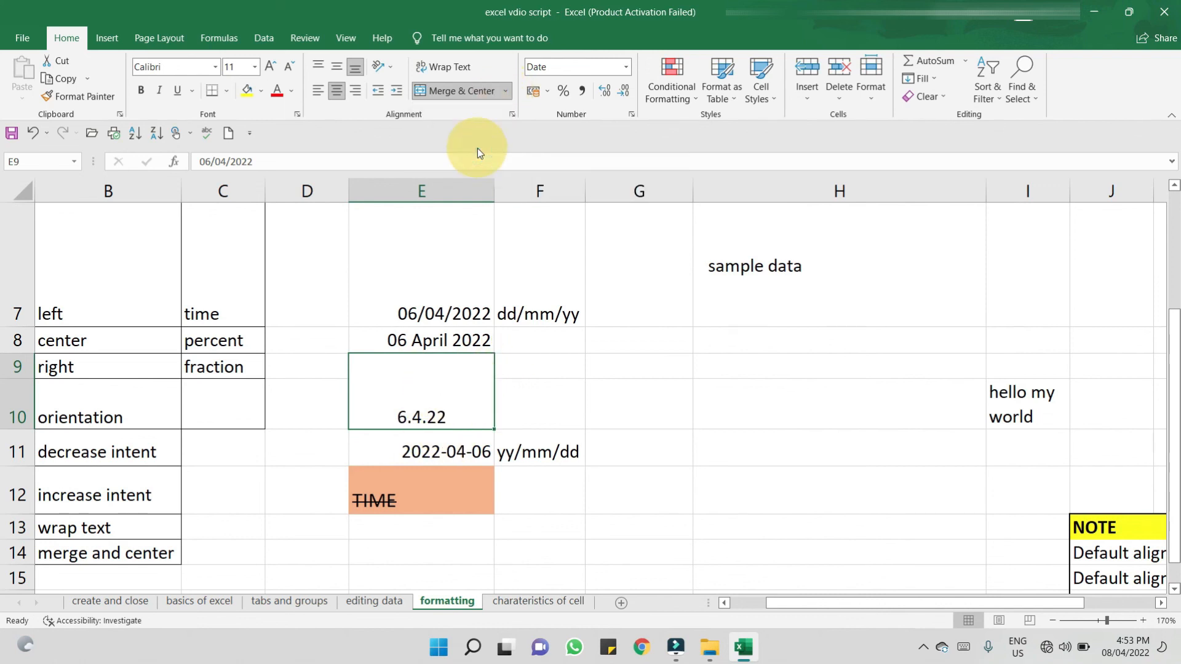
pyautogui.click(505, 91)
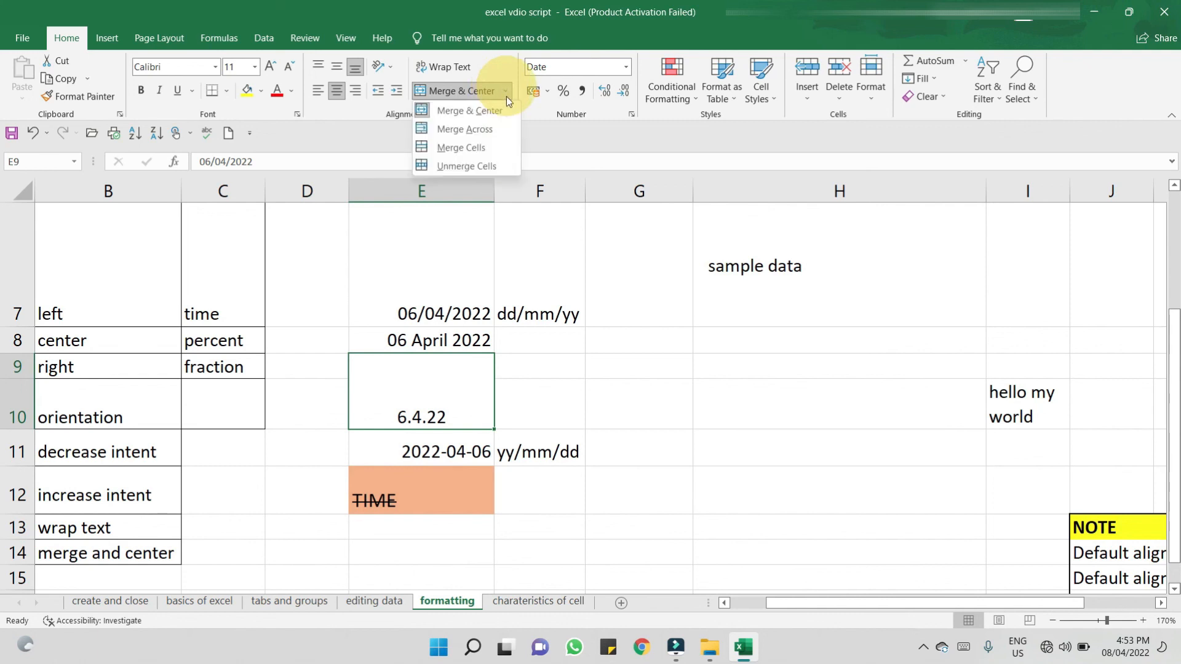
pyautogui.click(558, 395)
# Merge cells E7:E10 into one cell with Merge Cells, accepting that only the upper-left value is kept
pyautogui.click(482, 343)
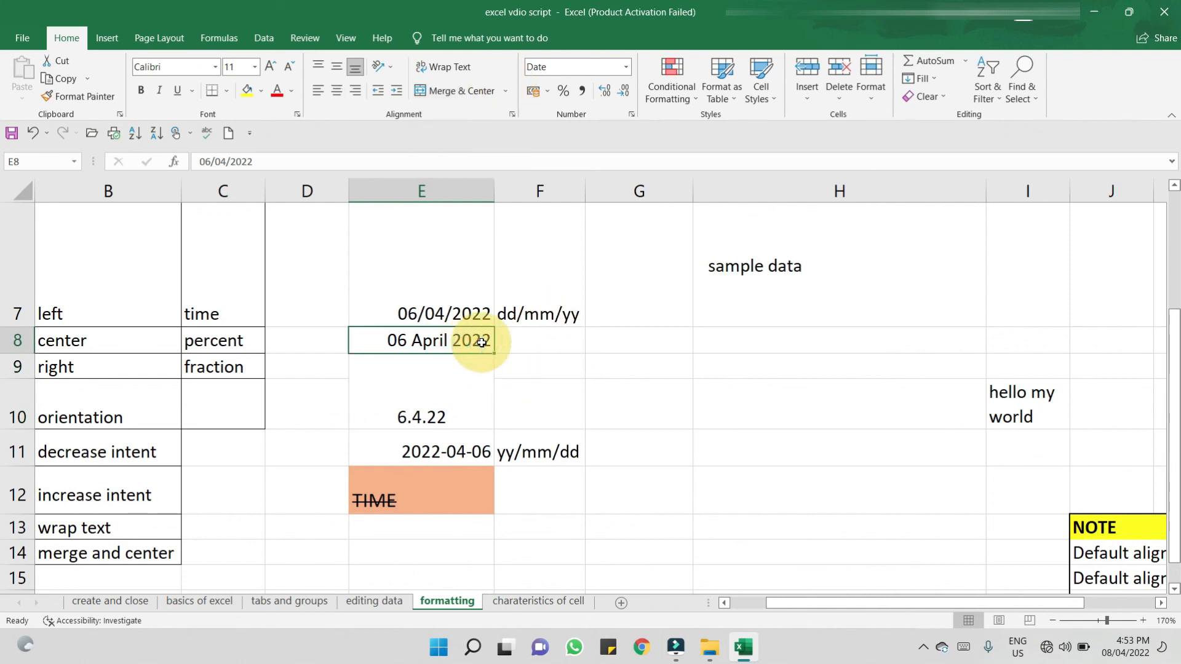
pyautogui.click(478, 314)
pyautogui.moveTo(480, 315); pyautogui.dragTo(474, 409)
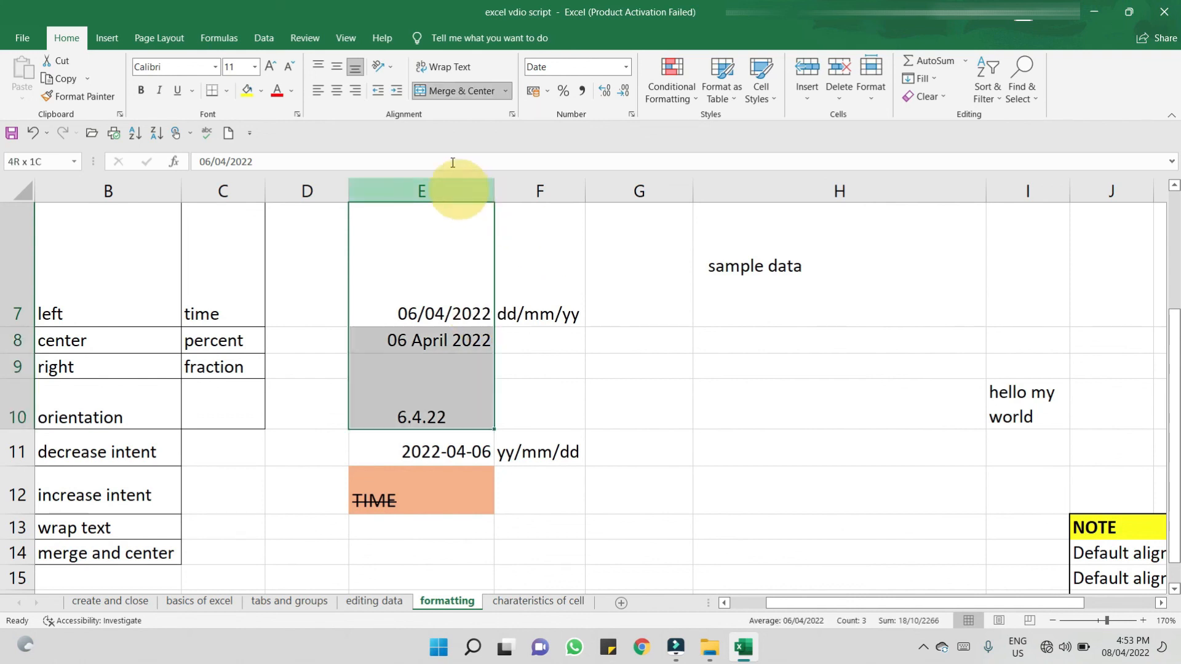
pyautogui.click(505, 91)
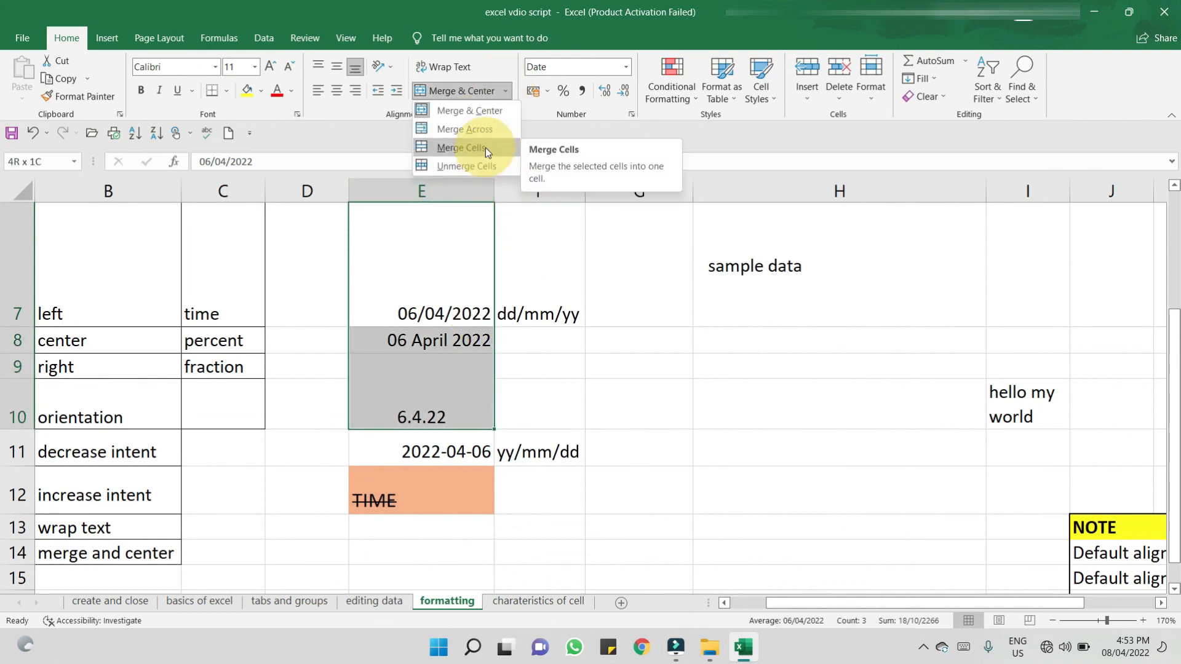
pyautogui.click(491, 147)
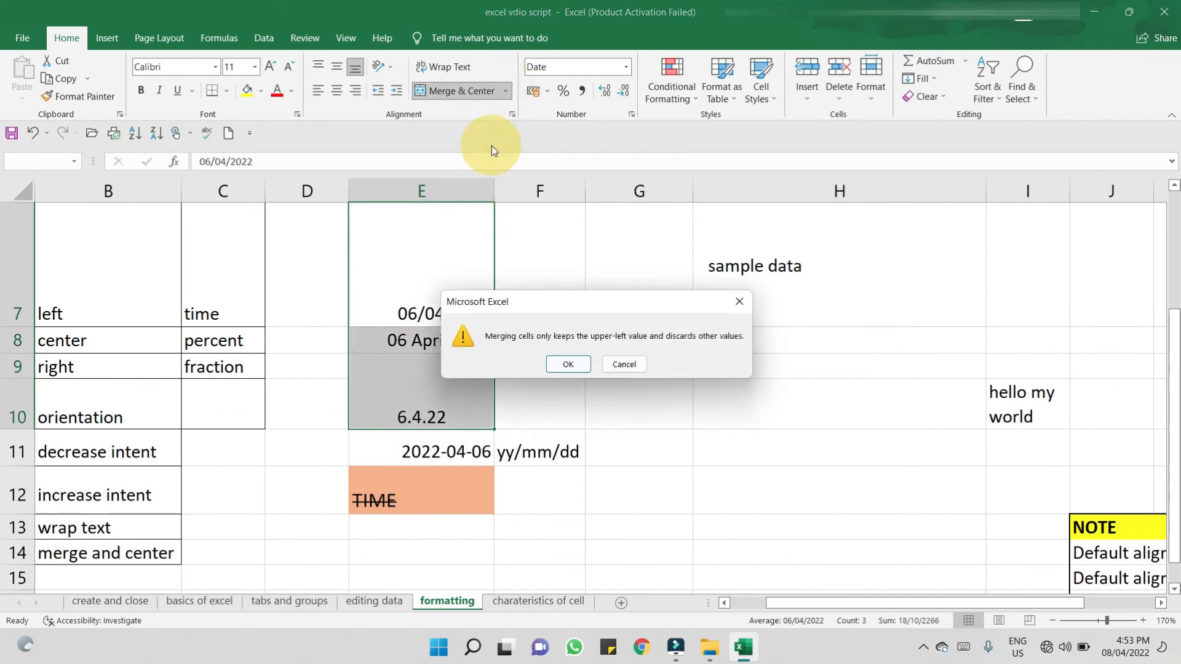
pyautogui.click(572, 371)
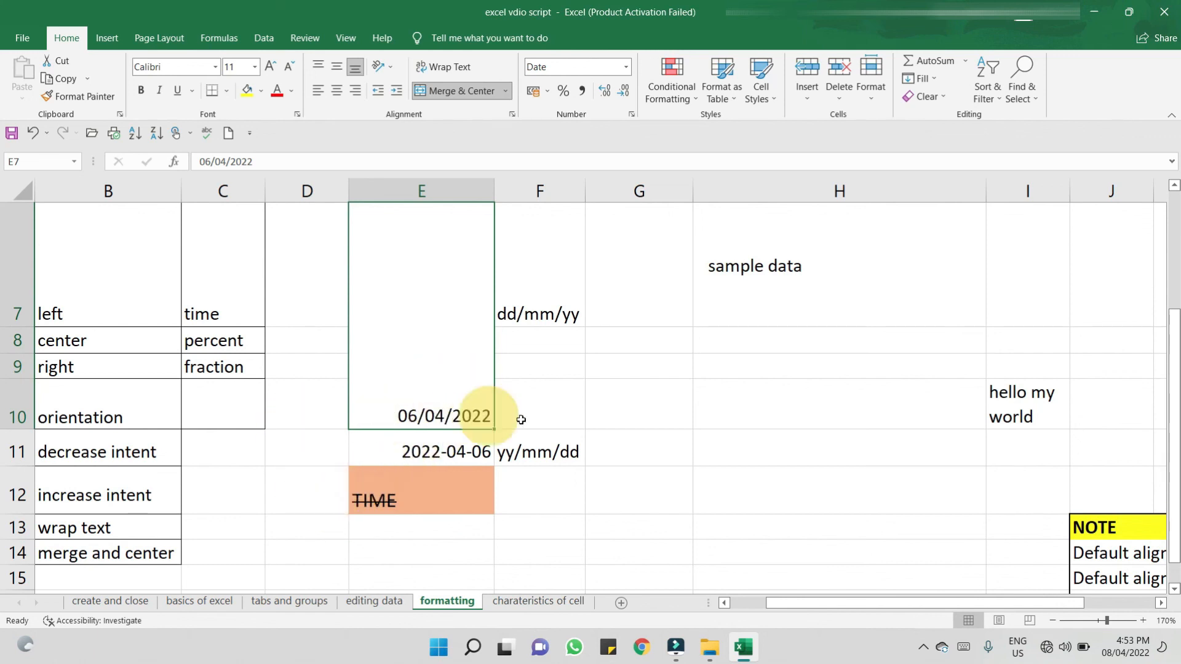
pyautogui.moveTo(812, 601); pyautogui.dragTo(713, 607)
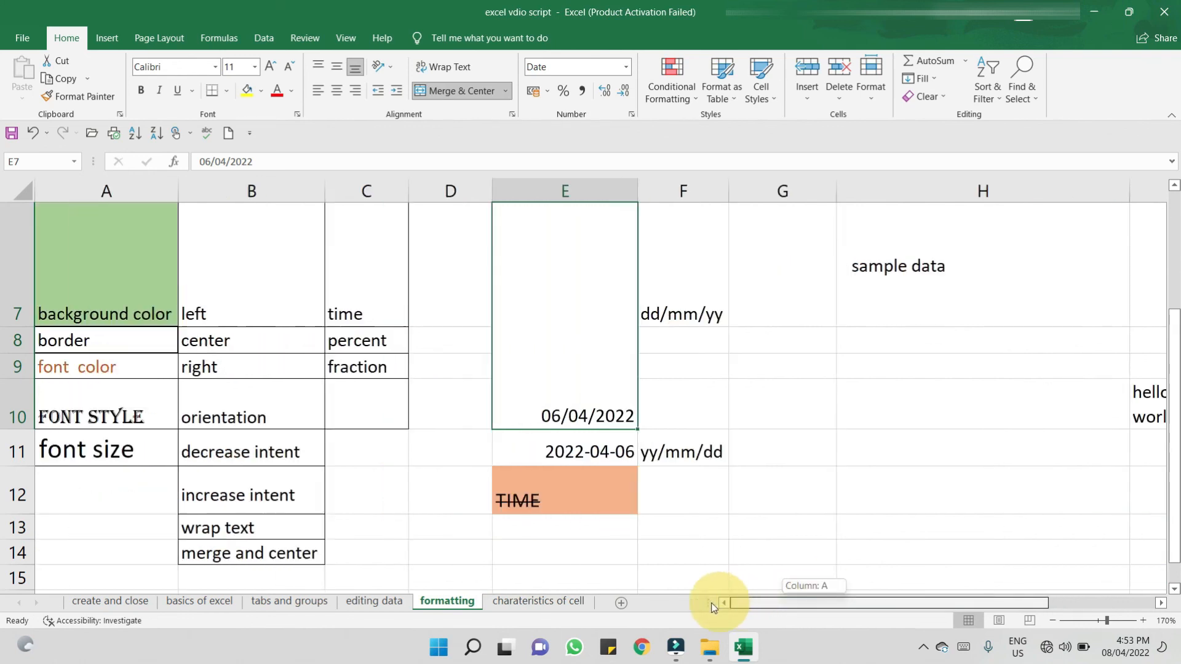
pyautogui.scroll(2, 592, 506)
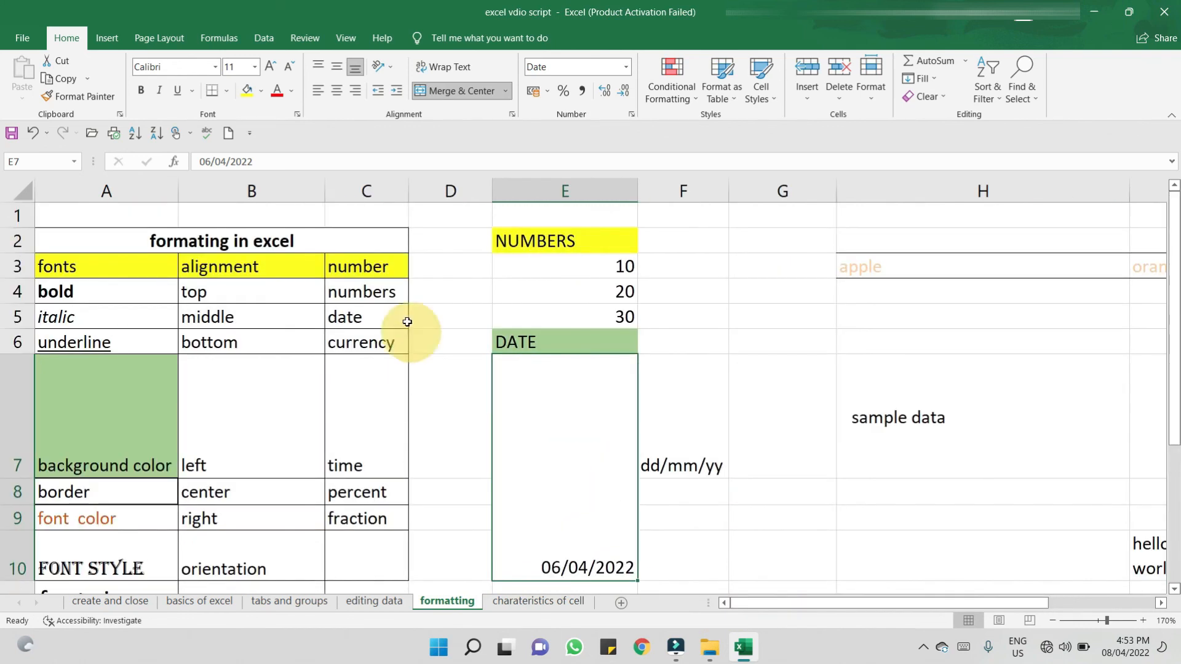